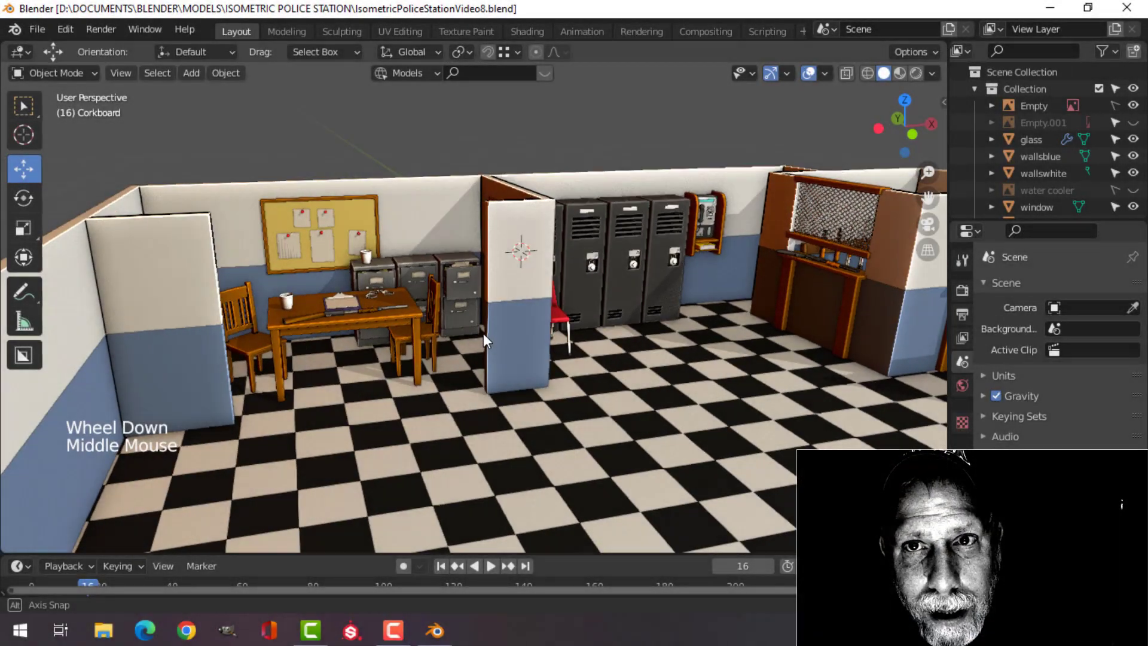
Step: Orbit, pan and zoom the view across the room to the filing cabinets and desk
middle_click_drag(484, 334, 522, 346)
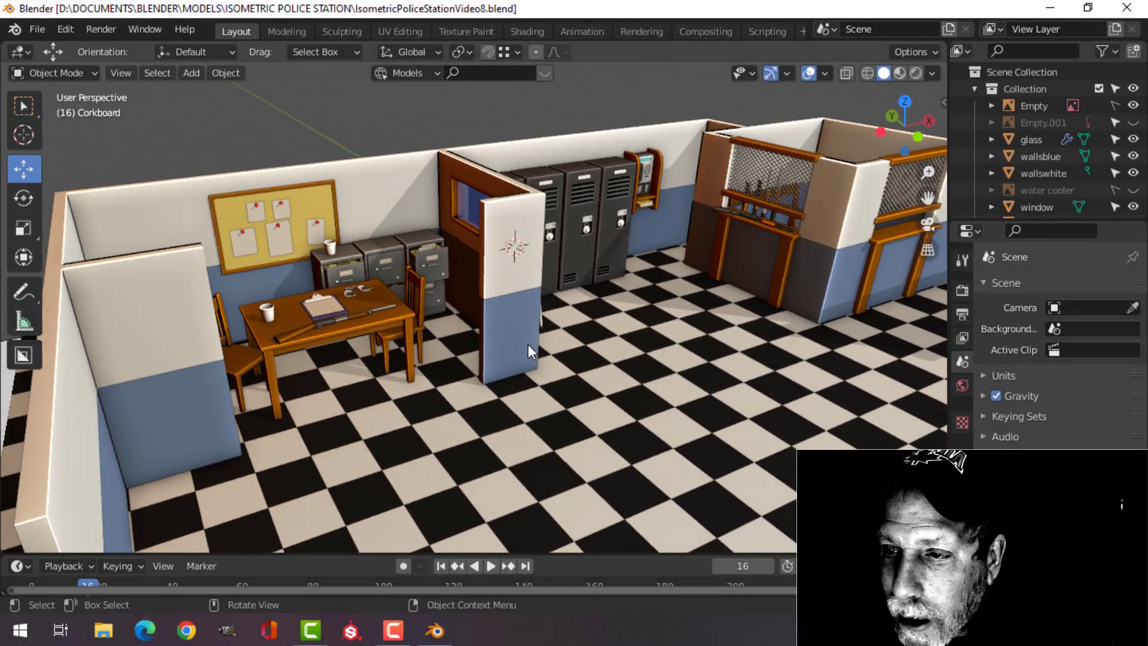
scroll(529, 345, "down", 1)
scroll(528, 345, "up", 4)
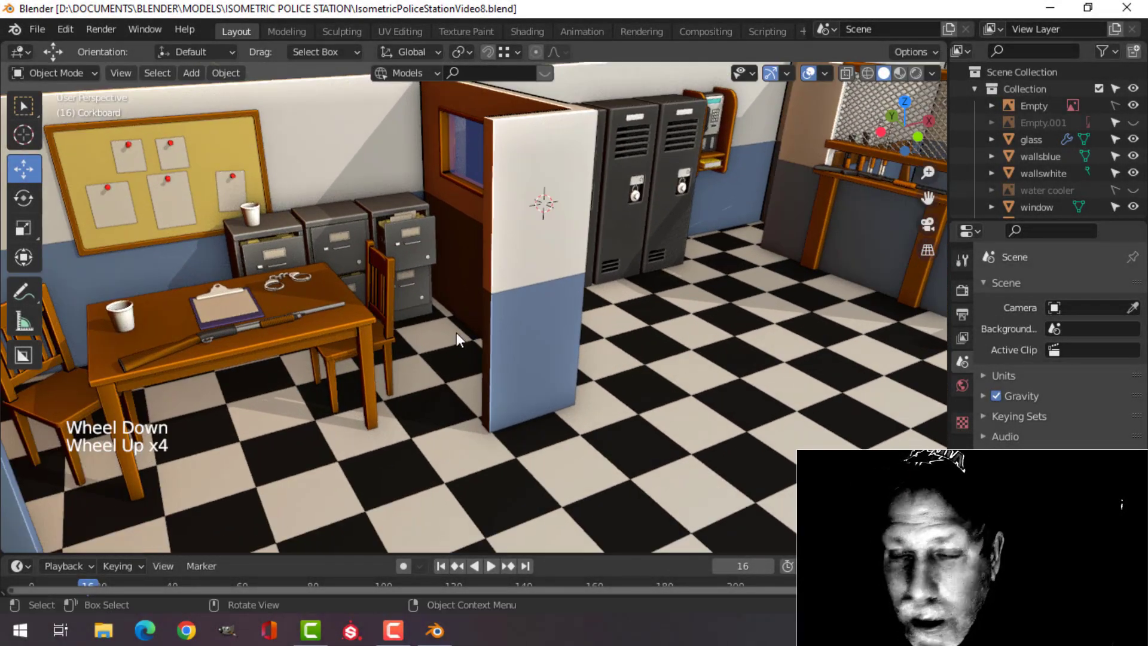
middle_click_drag(456, 333, 536, 353, "shift")
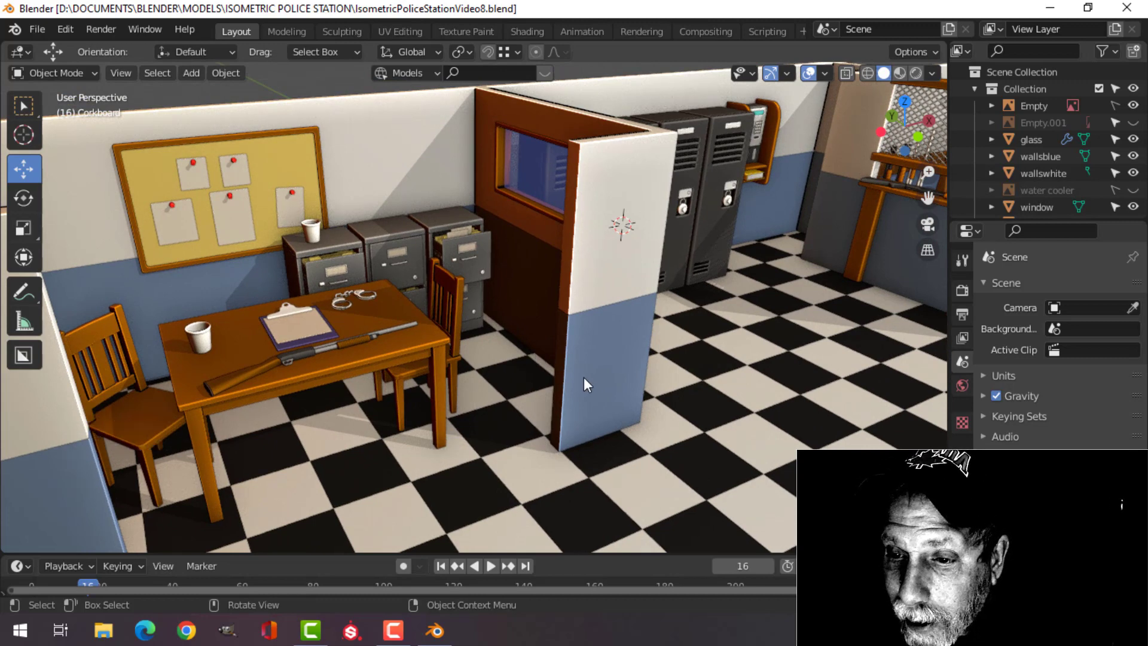
scroll(584, 378, "up", 1)
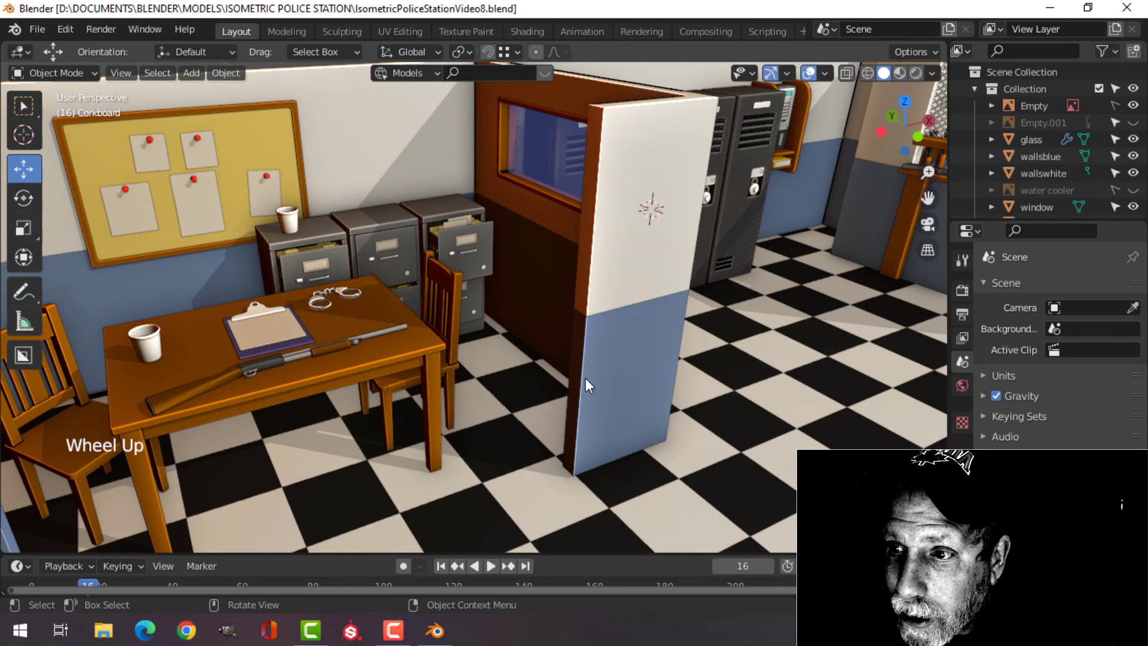
mouse_move(605, 375)
middle_mouse_down()
mouse_move(553, 357)
mouse_move(600, 369)
middle_mouse_up()
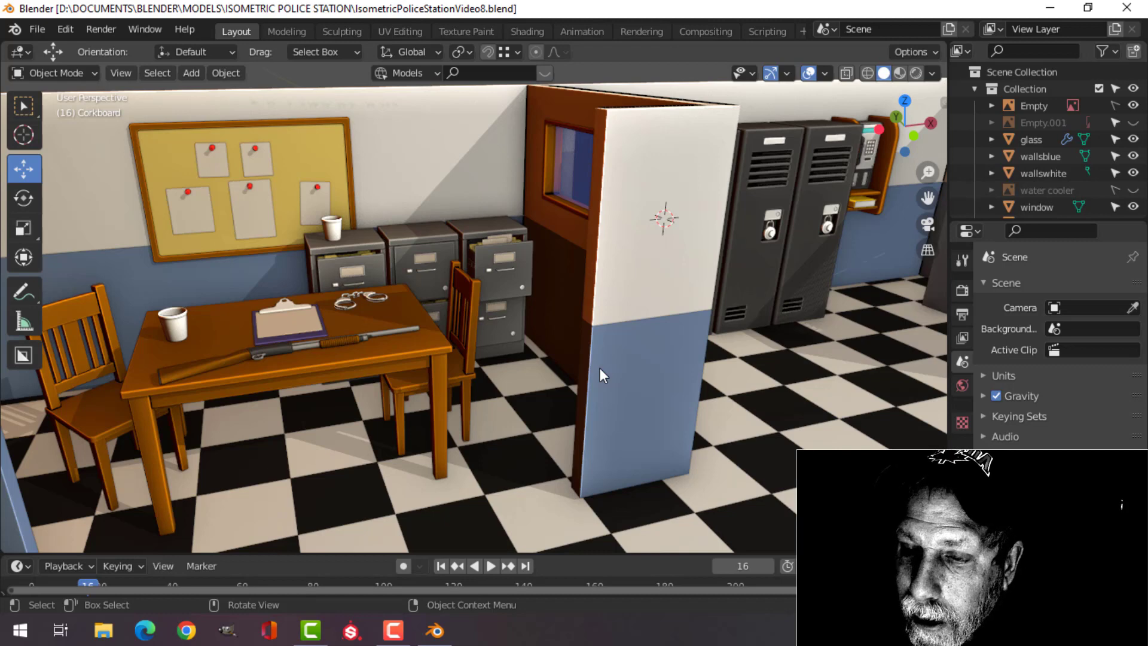
scroll(600, 367, "up", 1)
scroll(508, 270, "up", 8)
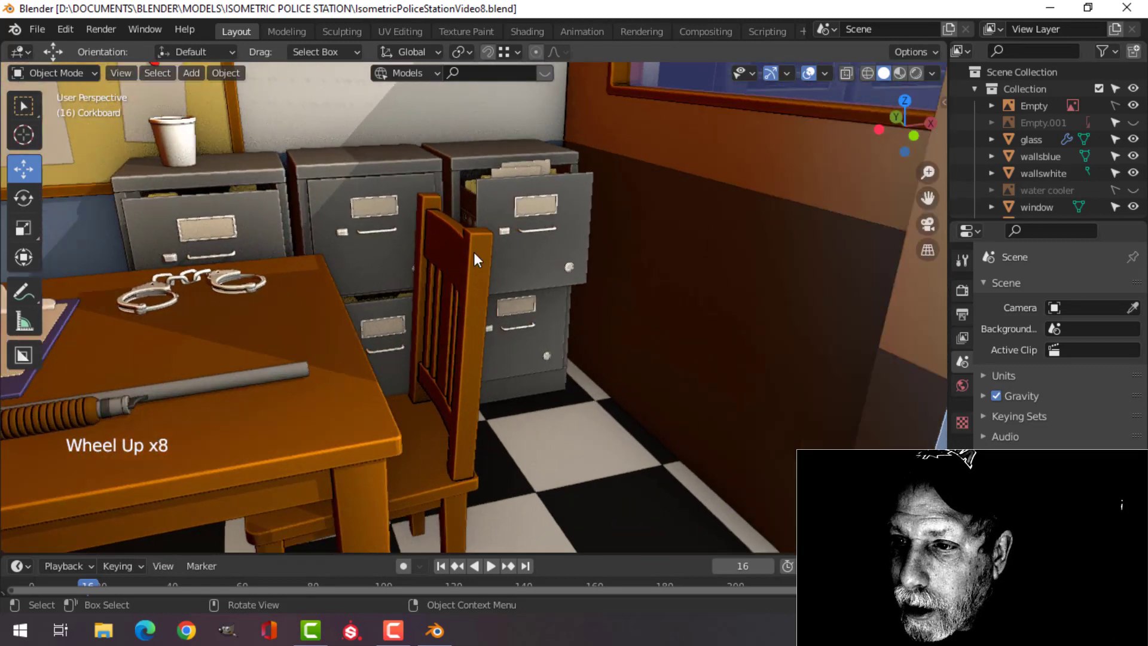
middle_click_drag(474, 252, 736, 329)
scroll(408, 303, "down", 5)
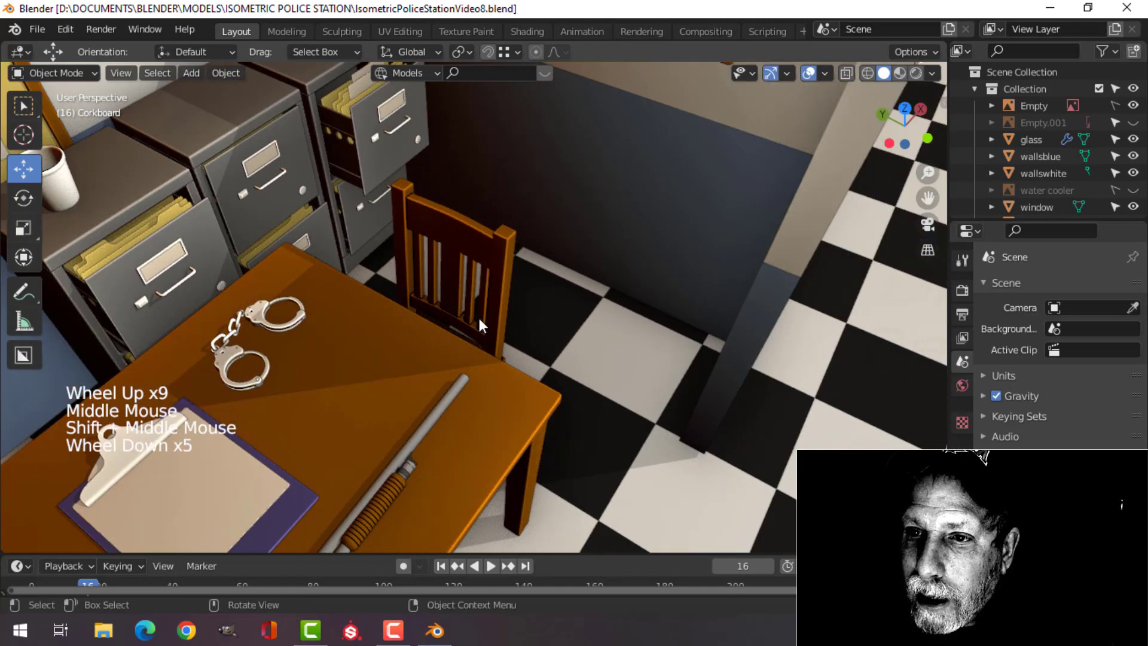
middle_click_drag(480, 318, 370, 256, "shift")
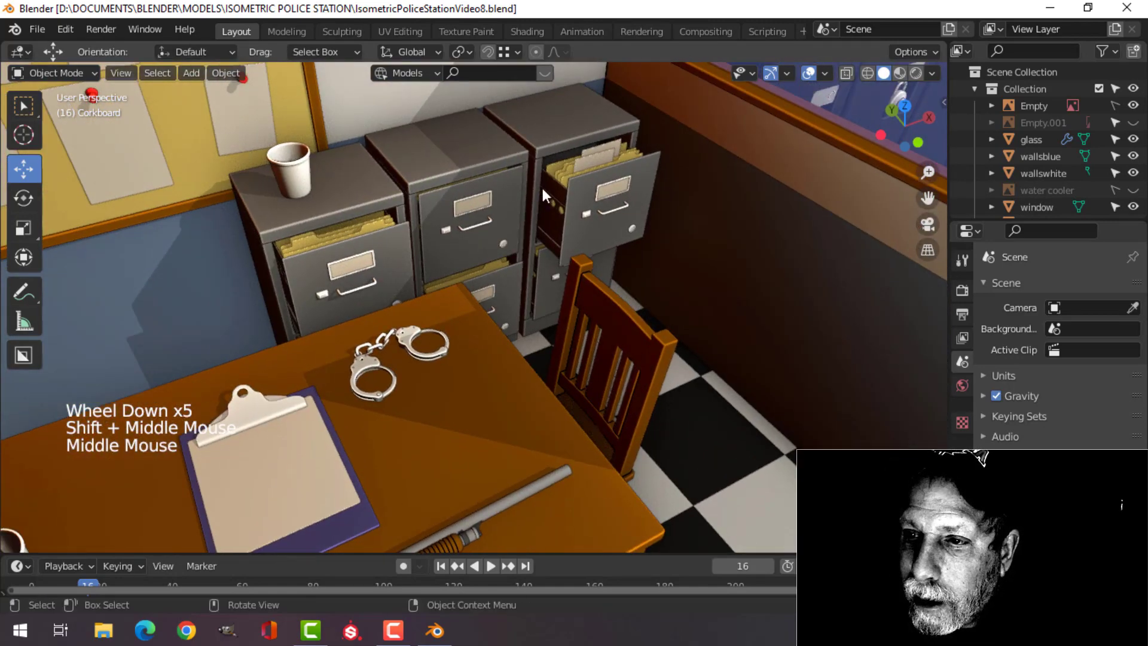
middle_click_drag(563, 175, 379, 440)
scroll(589, 285, "down", 4)
scroll(589, 303, "down", 1)
scroll(464, 348, "up", 3)
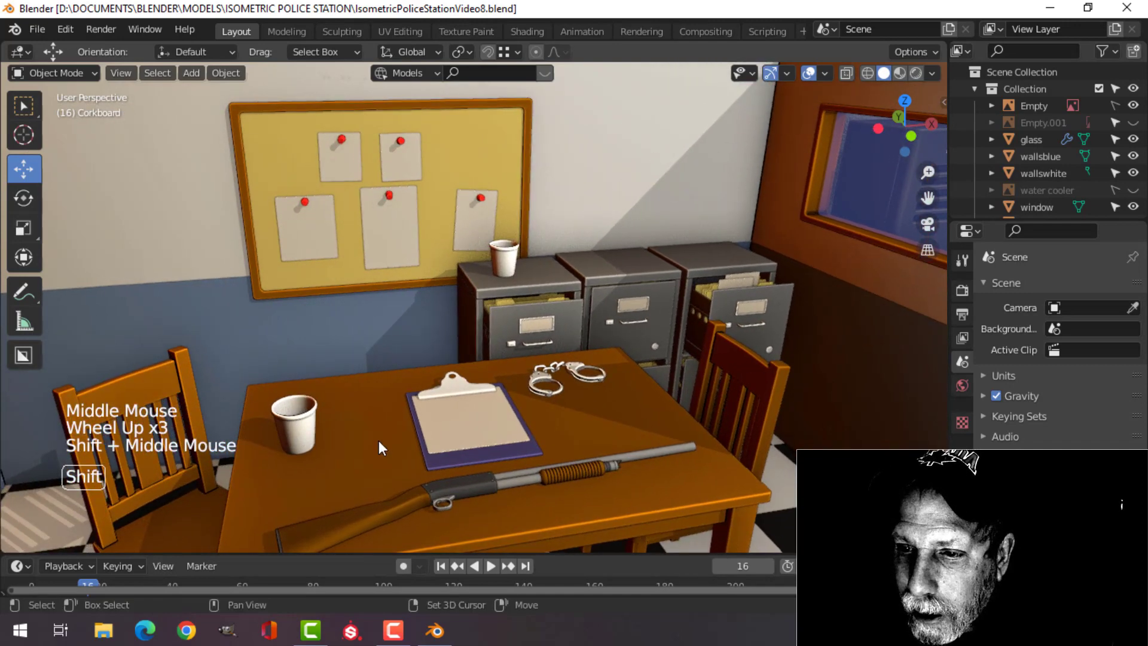
Step: Frame the paper cup on the desk and inspect its mesh in Edit Mode, then return to Object Mode
left_click(278, 425)
key("KP_Decimal")
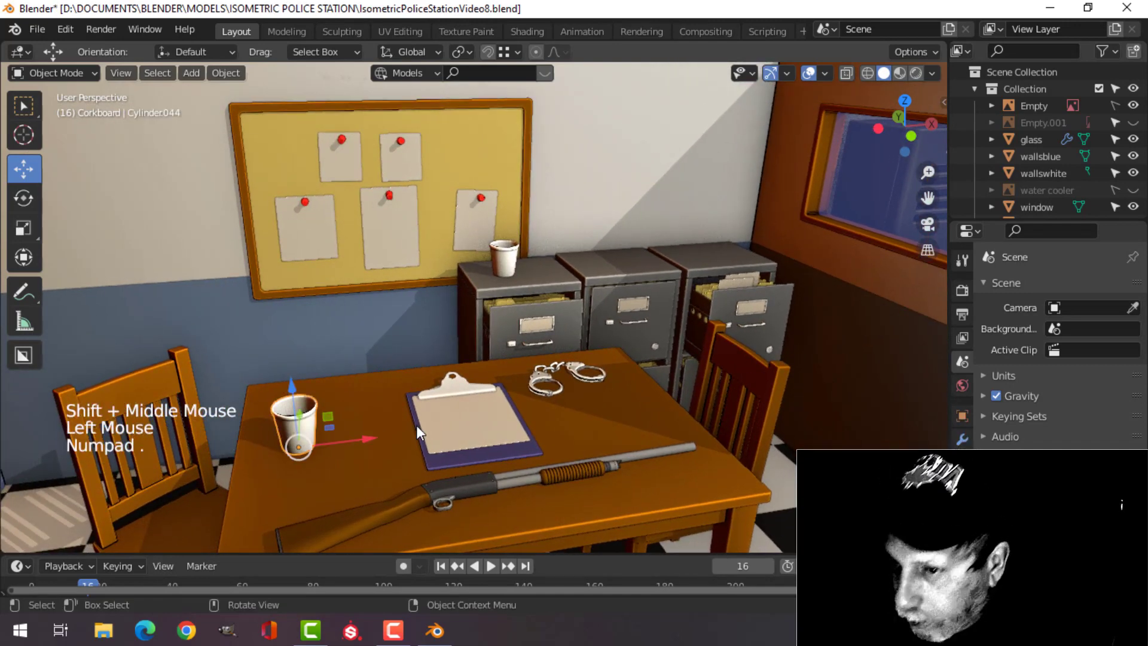
scroll(536, 372, "down", 2)
key("Tab")
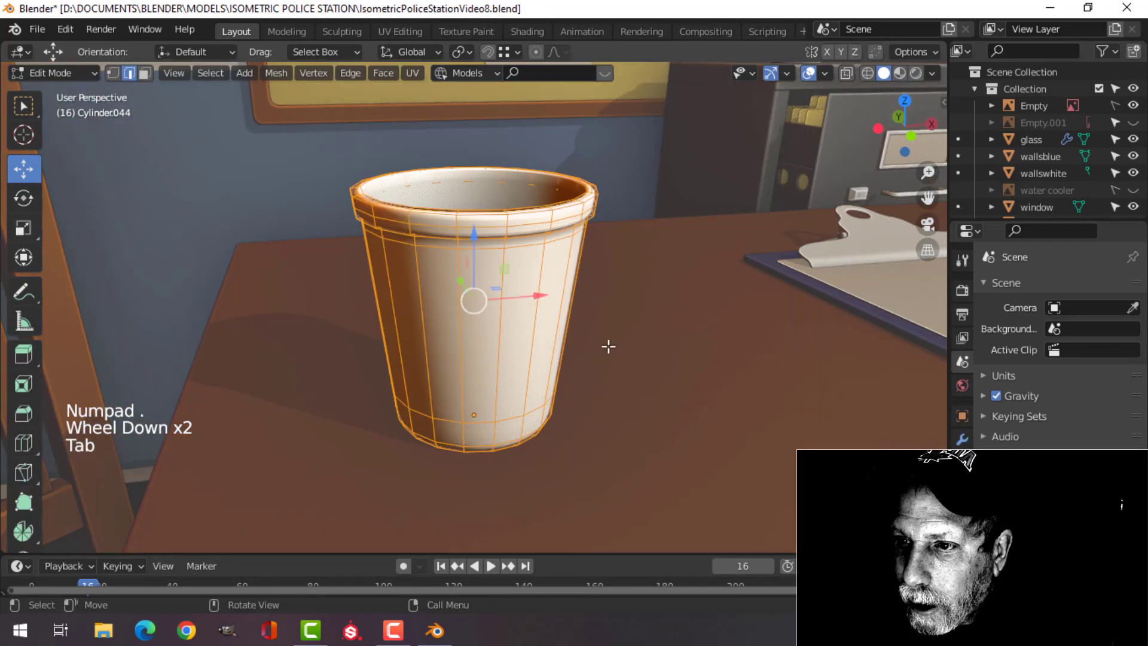
middle_click_drag(608, 346, 583, 352)
key("Tab")
scroll(582, 354, "down", 5)
scroll(581, 355, "down", 3)
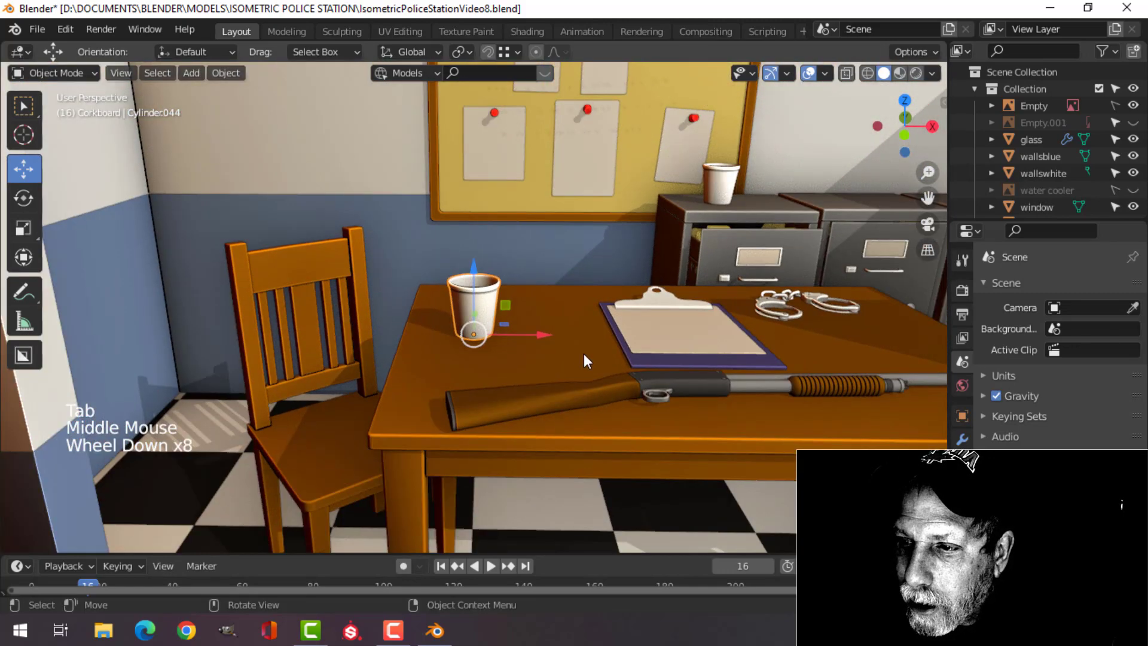
scroll(611, 357, "up", 4)
Step: Move the view up to the corkboard and select the corkboard frame
middle_click_drag(584, 239, 469, 350, "shift")
left_click(307, 120)
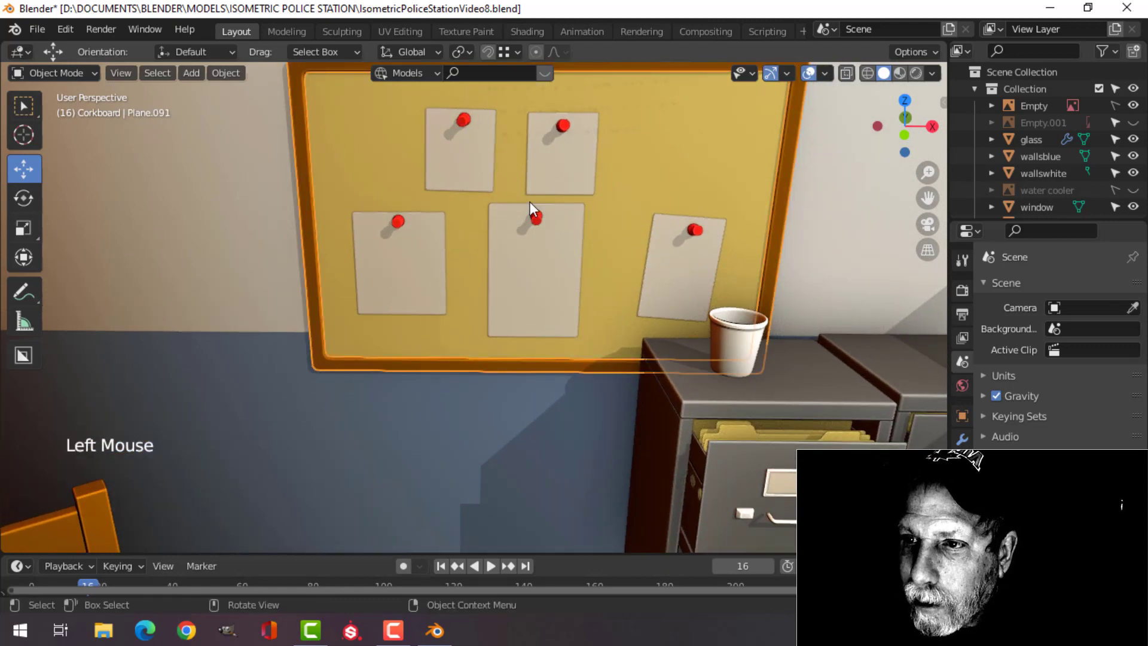
middle_click_drag(394, 198, 383, 185)
left_click(216, 135)
scroll(397, 233, "down", 2)
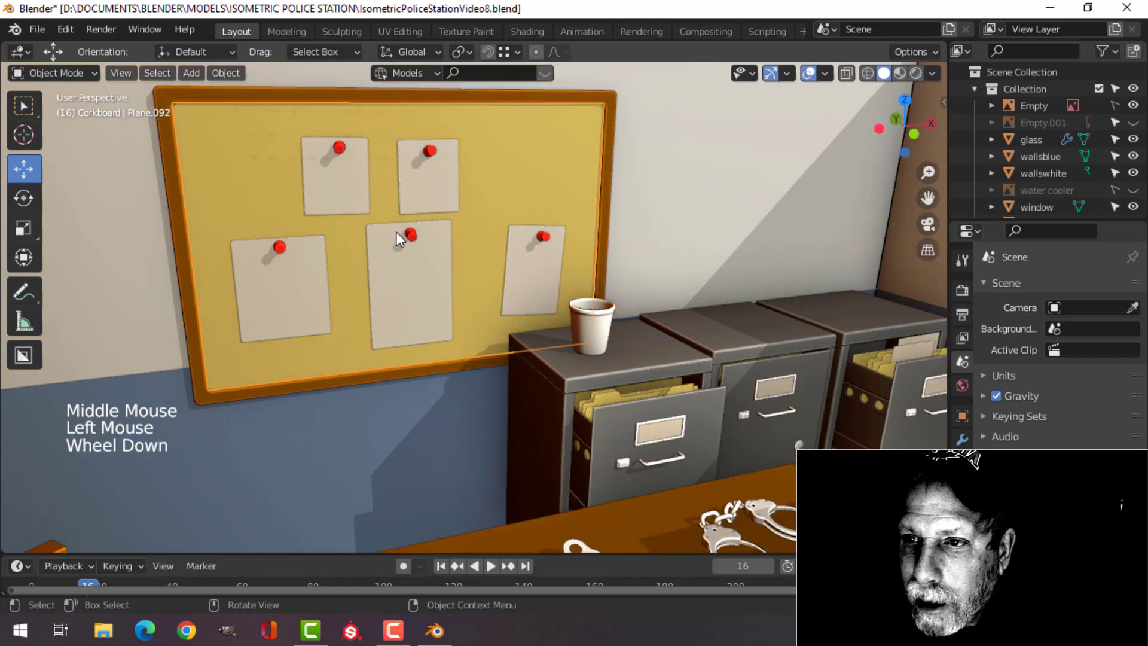
middle_click_drag(397, 232, 532, 223)
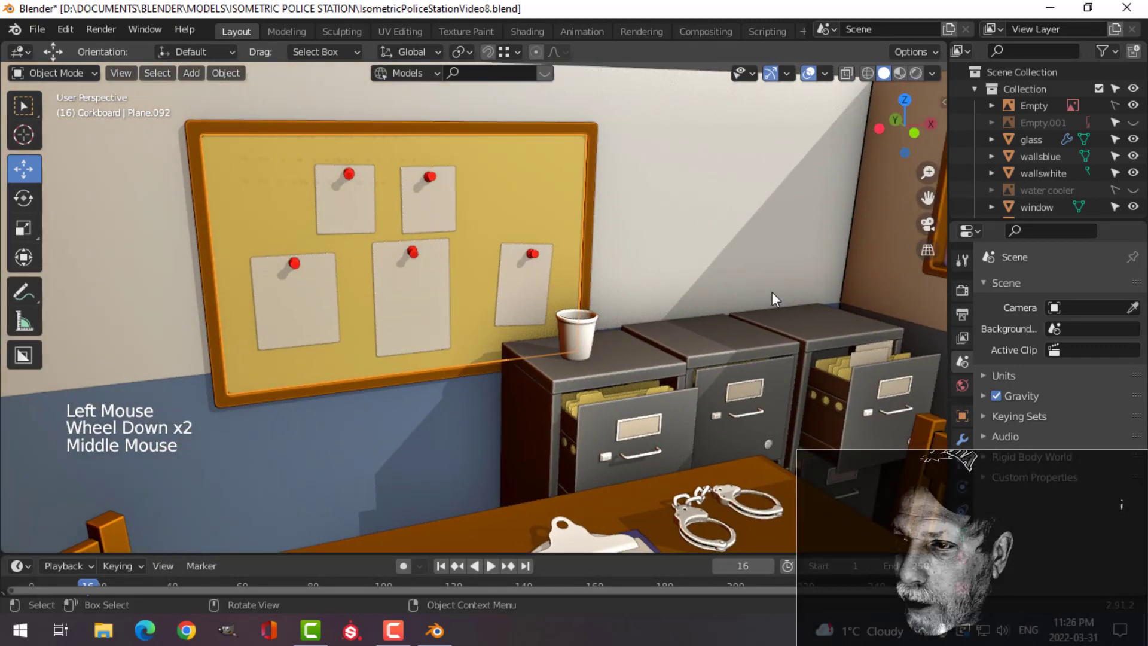
Step: Show the frame's Object properties with the Viewport Display section expanded
left_click(970, 413)
left_click(970, 413)
scroll(1077, 525, "down", 10)
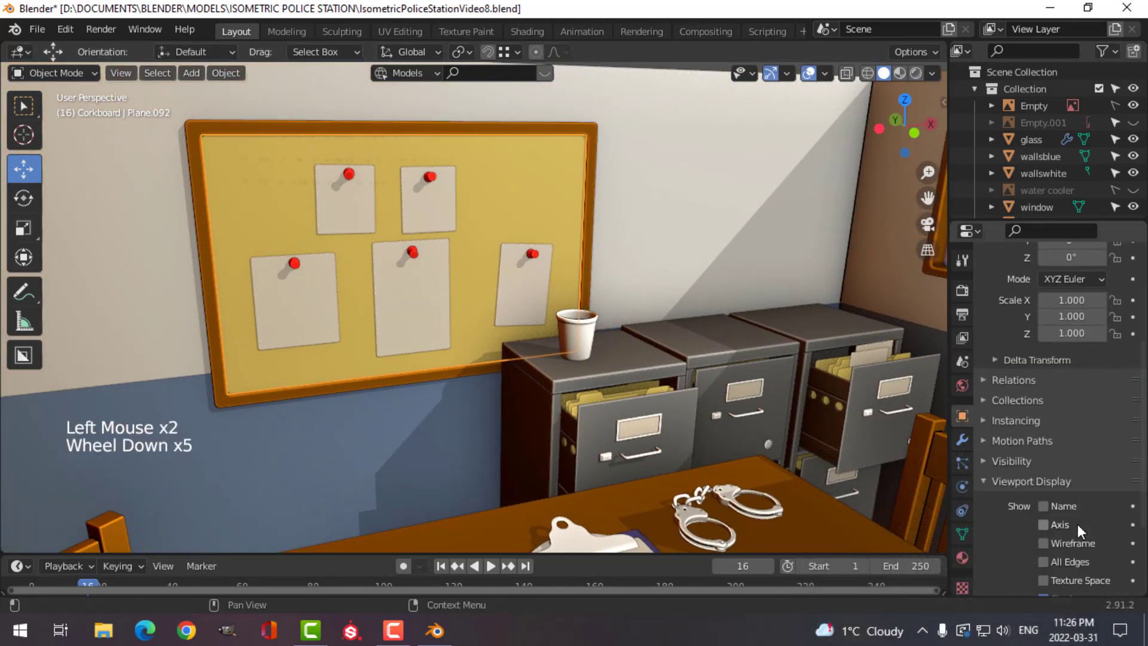
scroll(1077, 526, "up", 1)
scroll(428, 255, "up", 5)
middle_click_drag(428, 255, 473, 256)
scroll(302, 214, "up", 1)
scroll(303, 213, "up", 2)
scroll(476, 254, "down", 1)
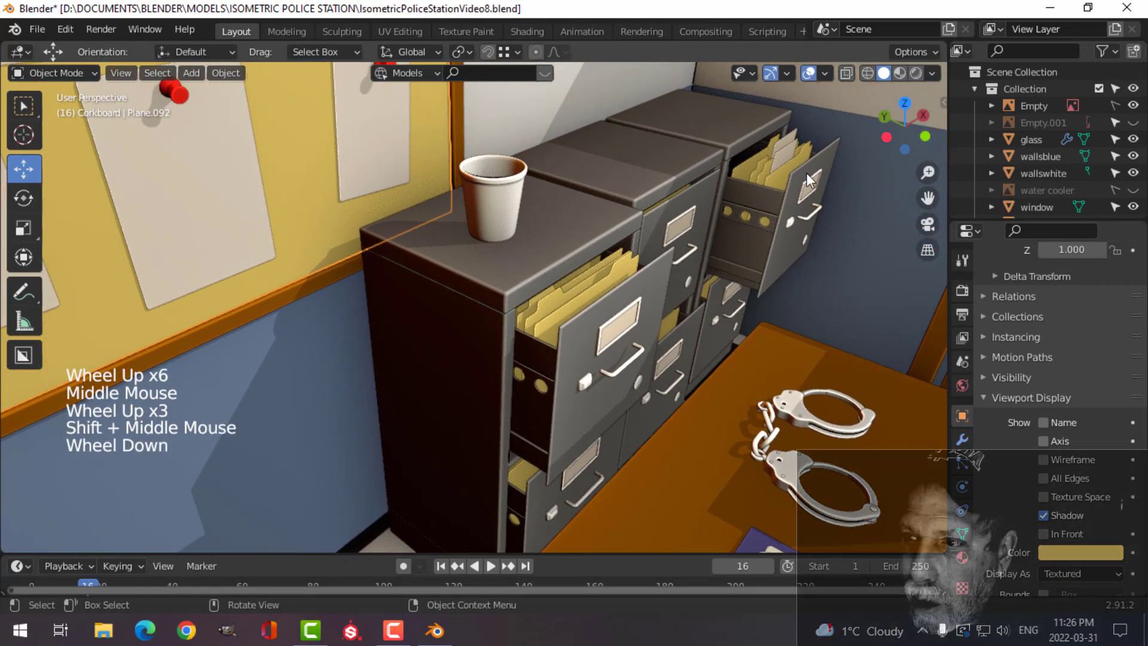
Step: Select a folder in the open drawer and a corkboard paper, then deselect everything
left_click(786, 148)
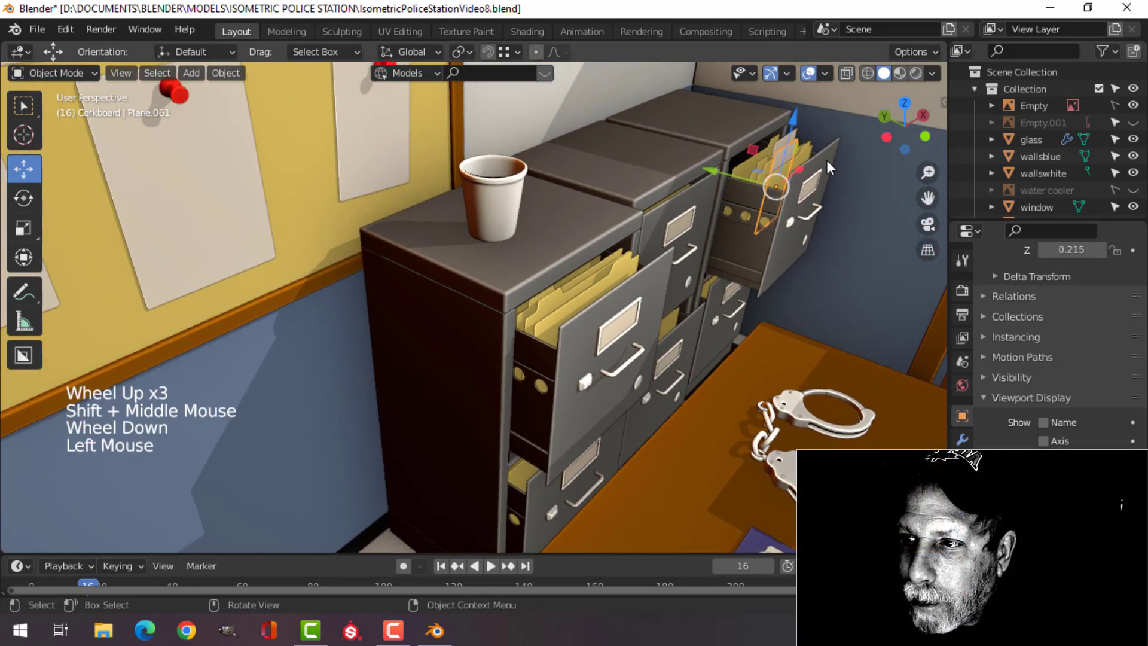
left_click(207, 200)
key("alt+a")
middle_click_drag(354, 213, 463, 265)
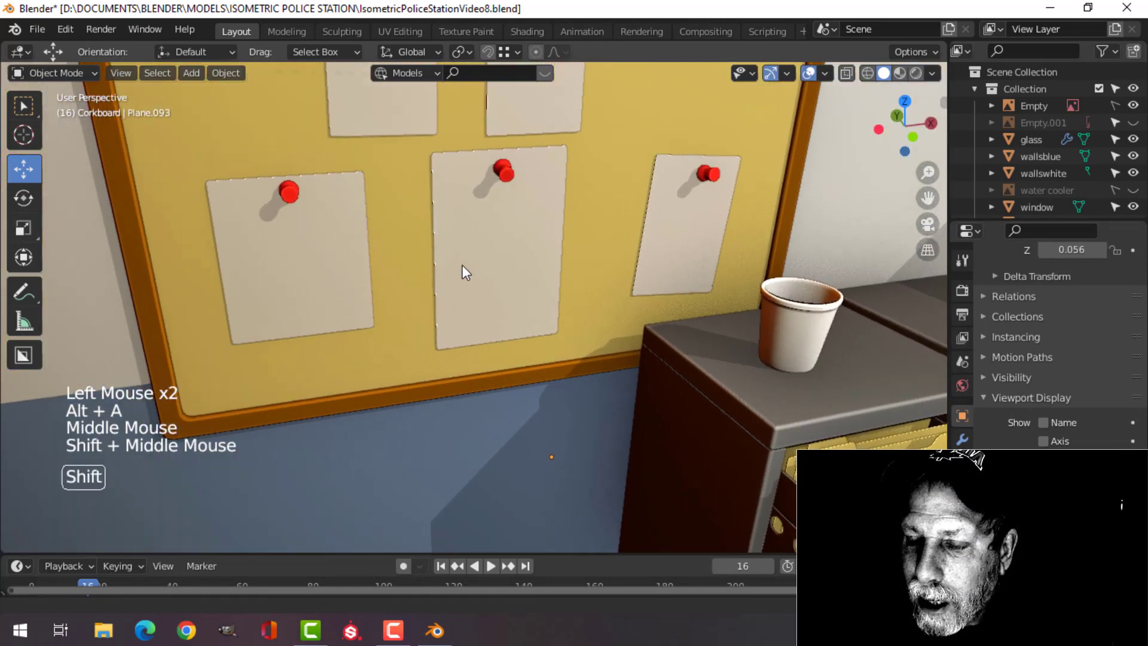
scroll(468, 246, "up", 2)
scroll(467, 245, "up", 1)
Step: Frame the middle pushpin and inspect its geometry in Edit Mode, then return to Object Mode
left_click(527, 158)
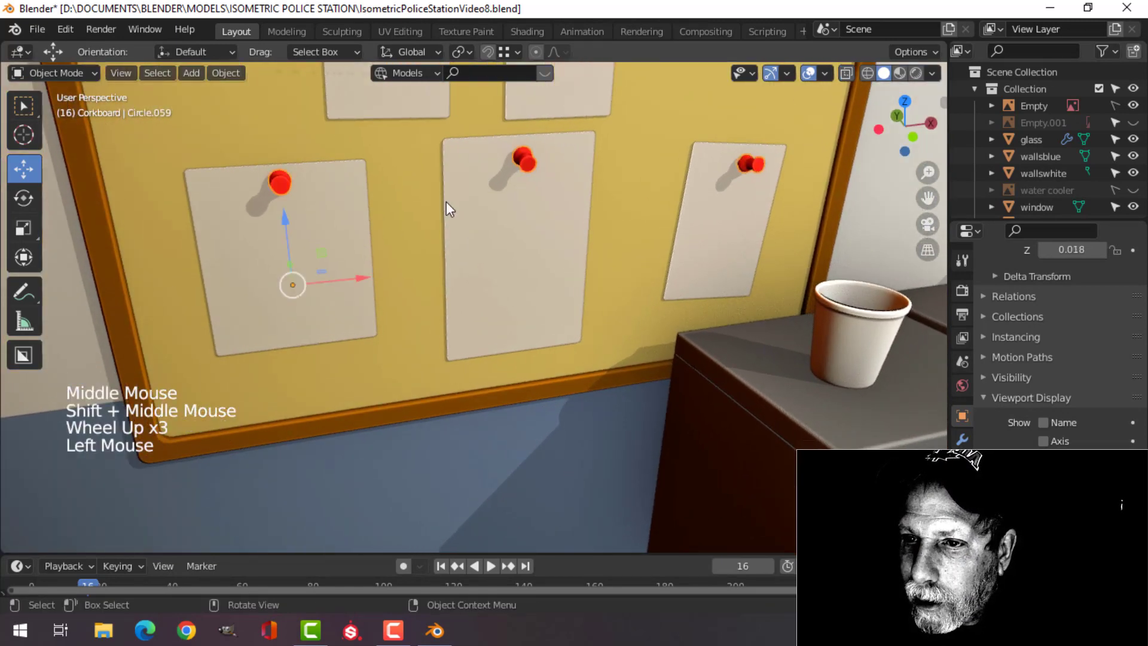
key("Tab")
scroll(405, 185, "up", 3)
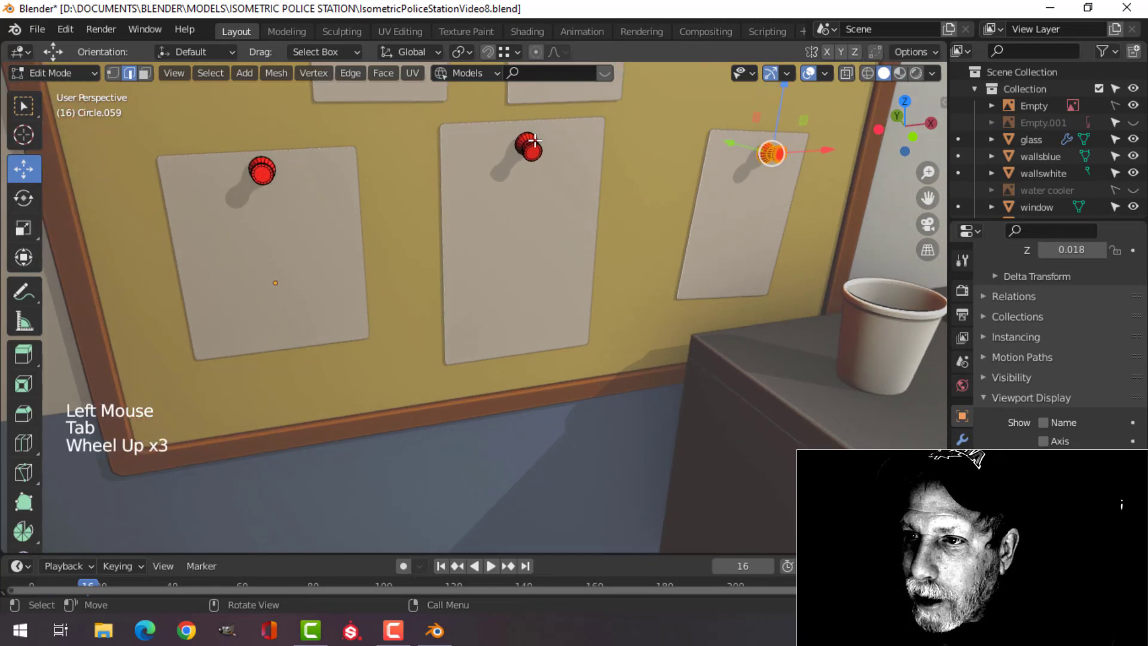
left_click(531, 144)
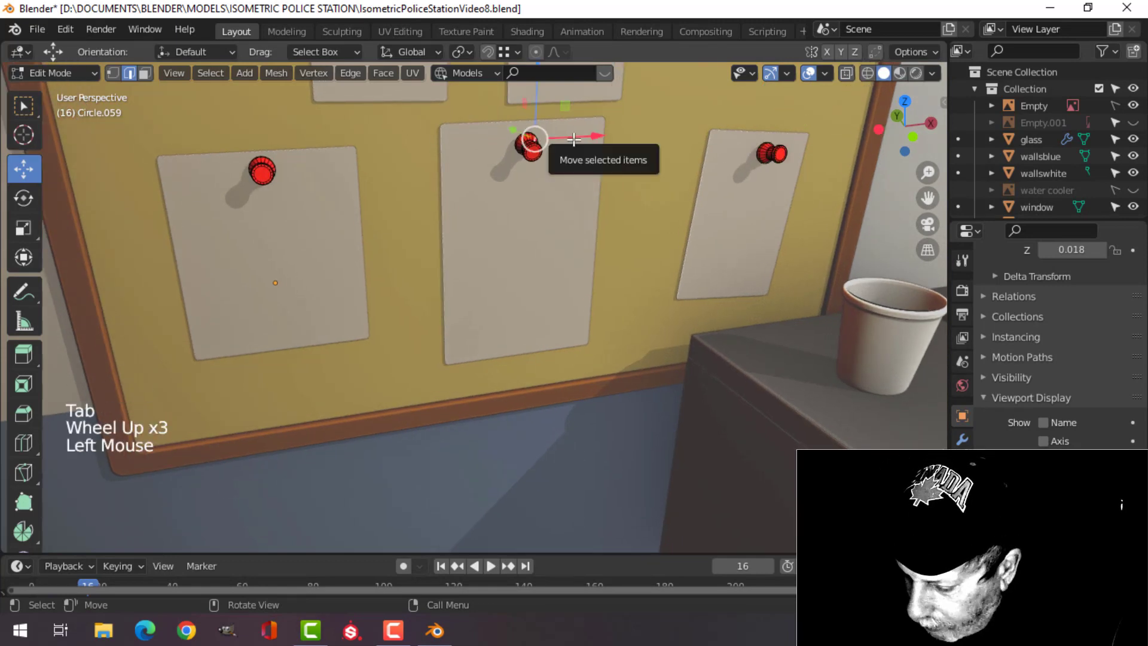
key("KP_Decimal")
scroll(494, 219, "down", 8)
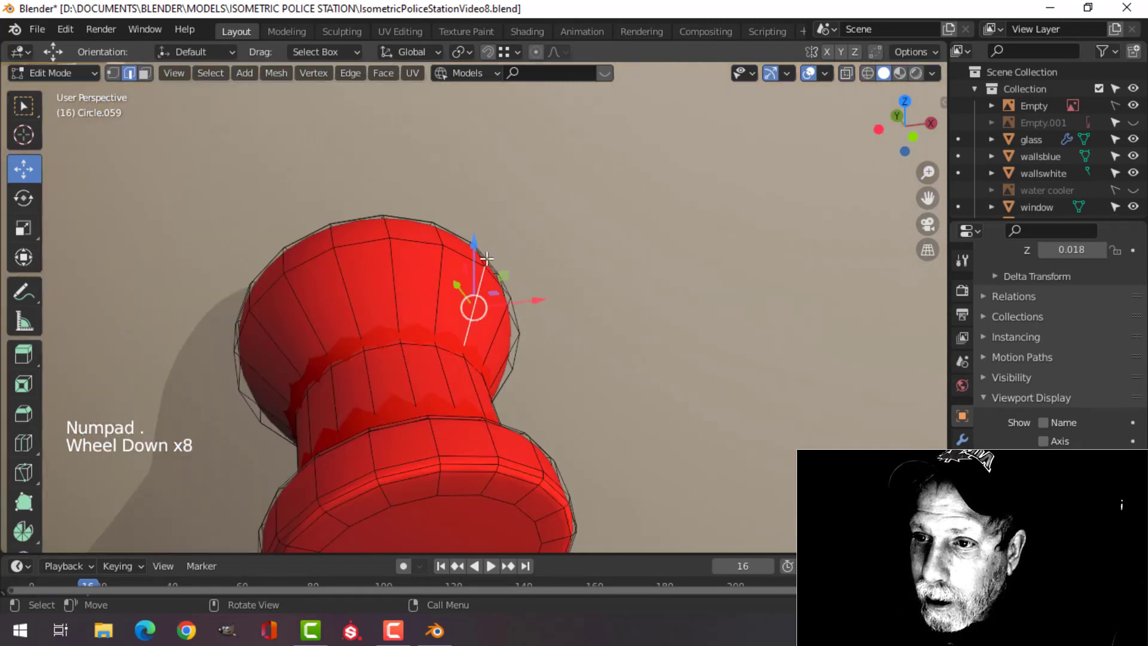
middle_click_drag(494, 218, 522, 270)
scroll(523, 271, "down", 12)
key("Tab")
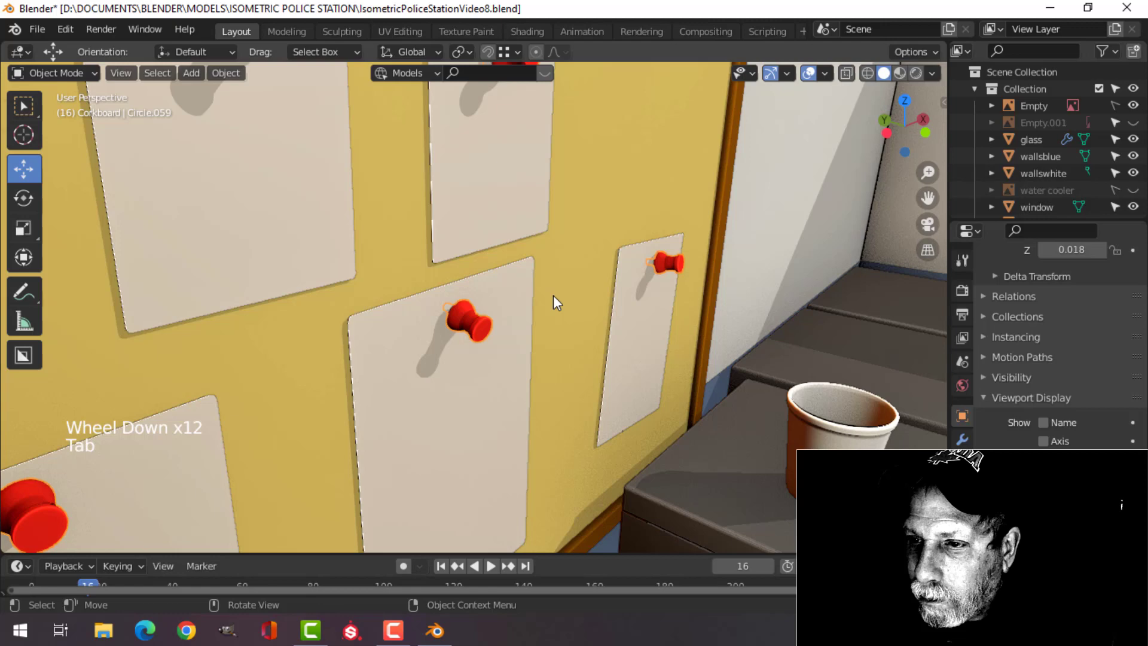
Step: Deselect everything and orbit to look down on the corkboard
key("alt+a")
middle_click_drag(563, 306, 495, 299)
scroll(497, 299, "down", 4)
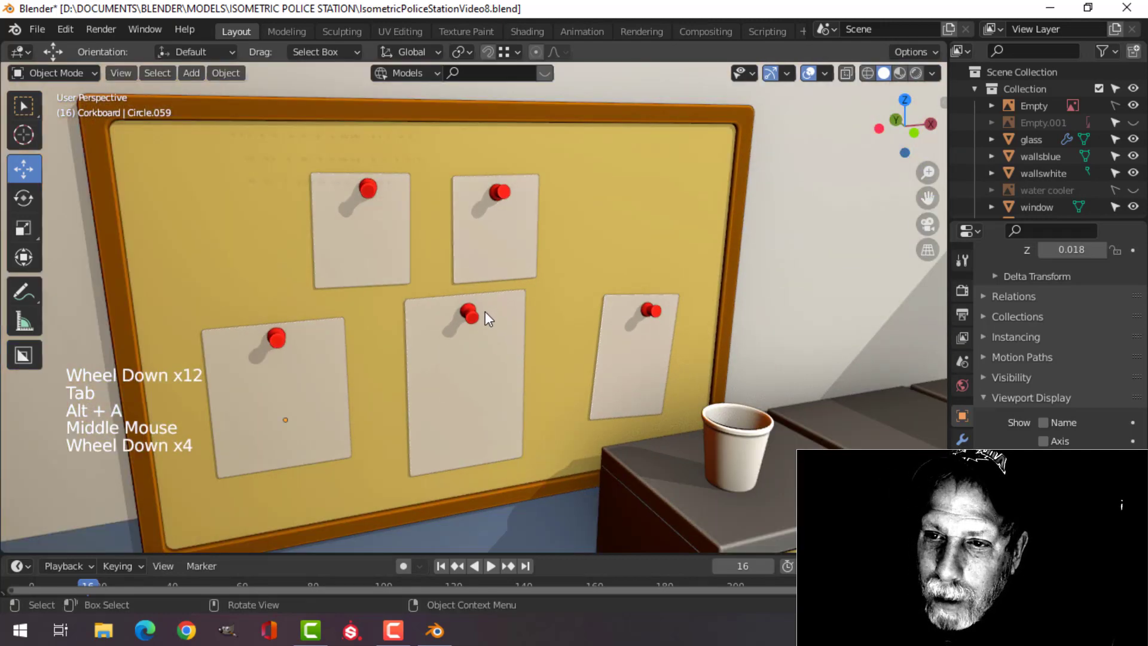
scroll(514, 339, "down", 2)
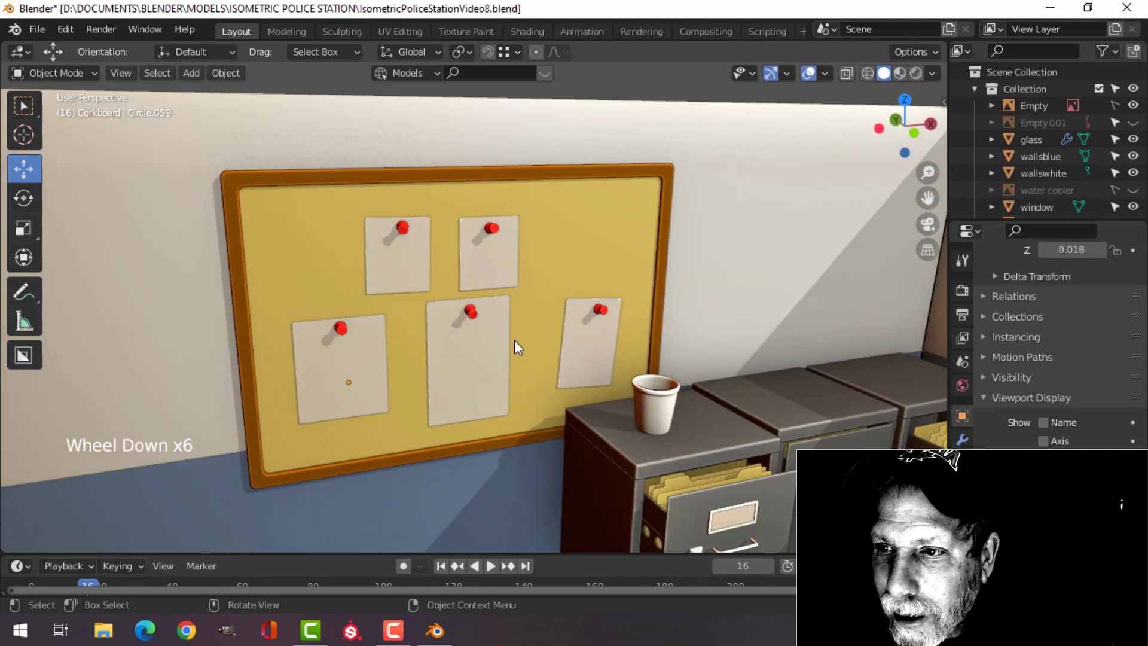
middle_click_drag(514, 340, 608, 358)
scroll(547, 326, "down", 4)
scroll(559, 363, "up", 5)
scroll(662, 356, "down", 4)
scroll(663, 352, "down", 1)
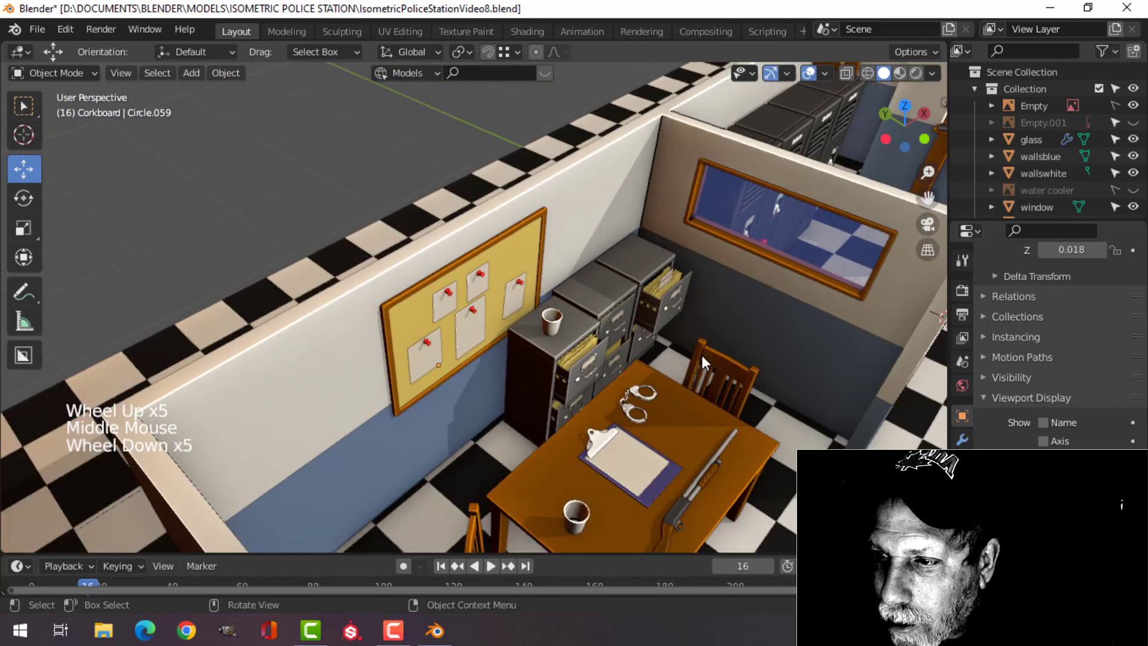
middle_click_drag(702, 356, 697, 267)
scroll(574, 298, "up", 3)
left_click(783, 231)
scroll(782, 231, "down", 1)
scroll(698, 300, "down", 4)
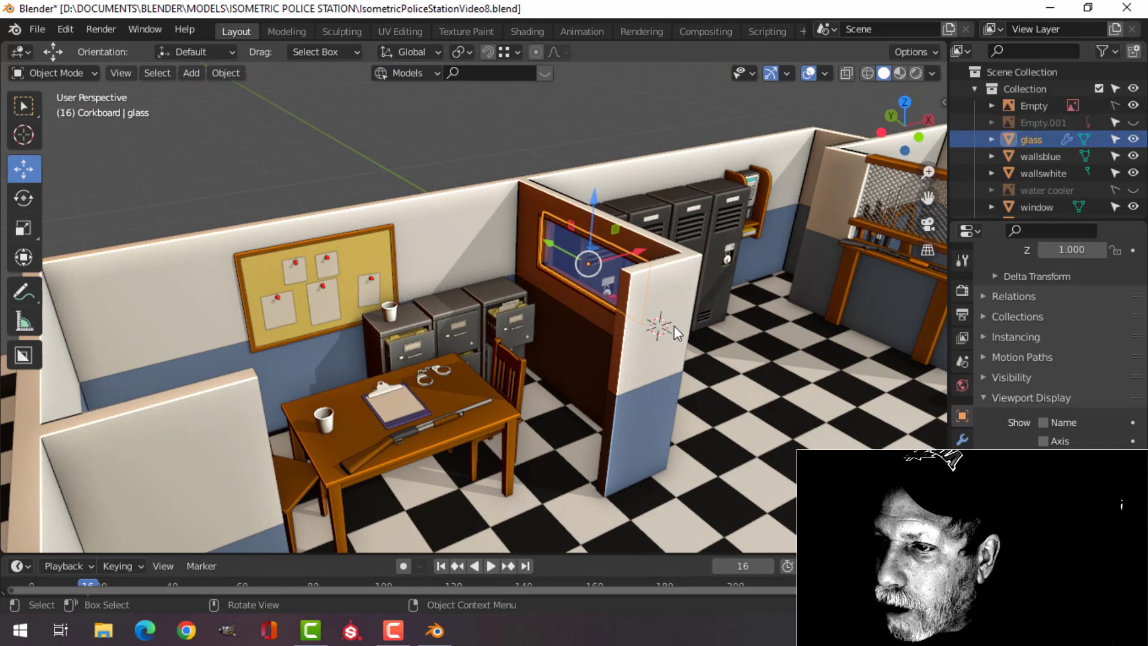
scroll(674, 326, "up", 3)
key("alt+a")
middle_click_drag(709, 260, 494, 247, "shift")
left_click(494, 247)
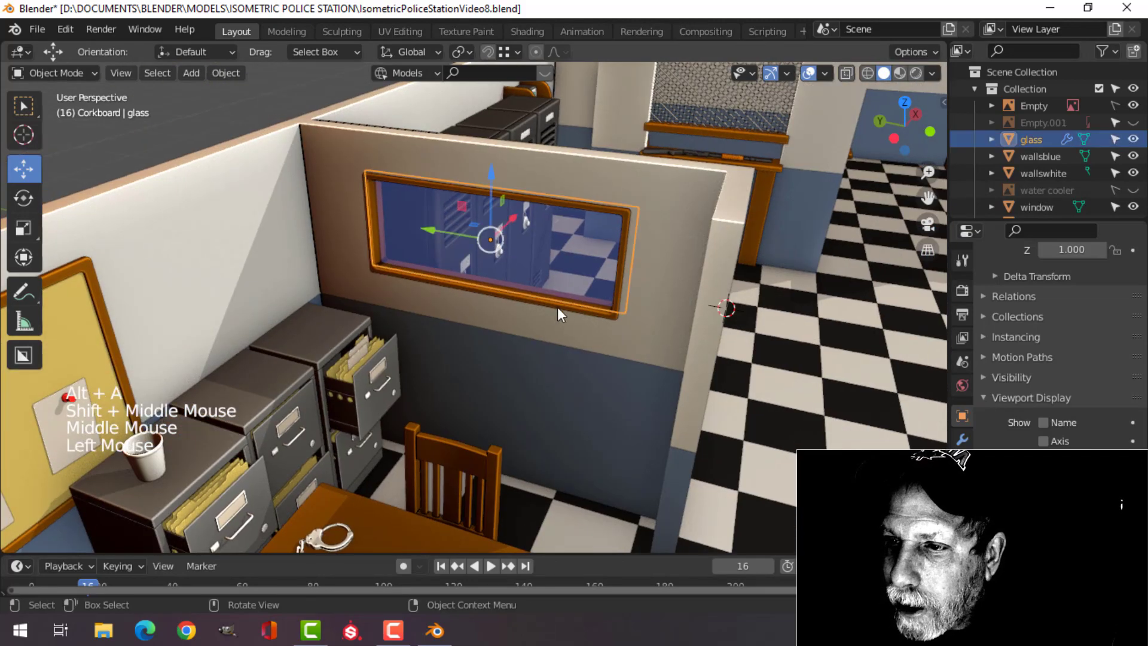
middle_click_drag(503, 295, 459, 301)
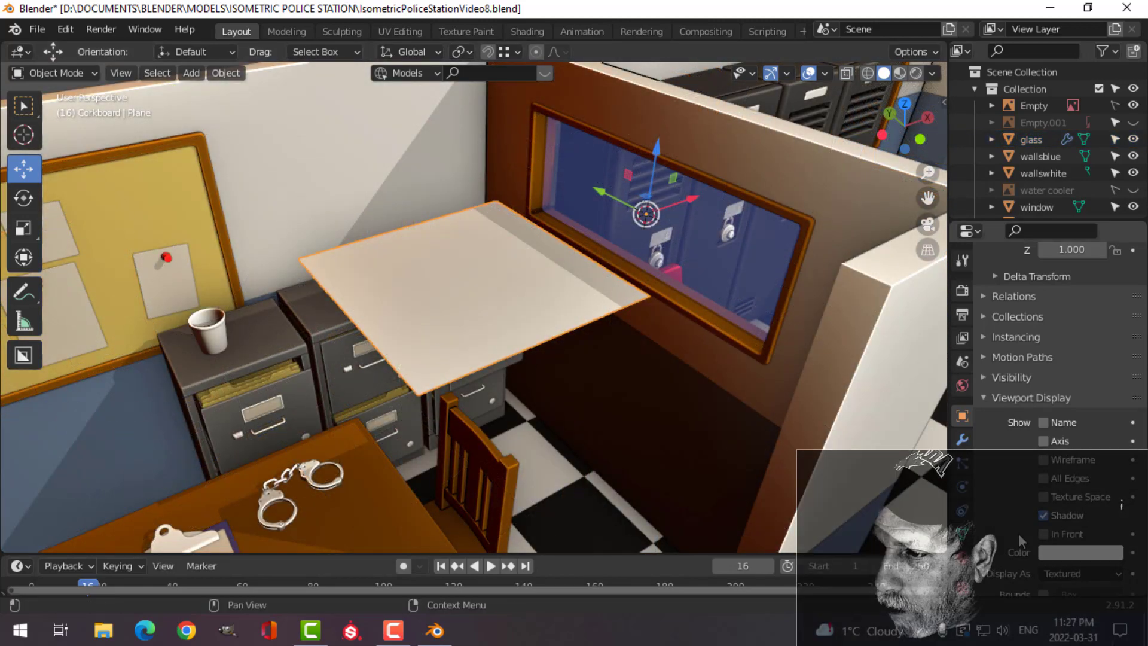
Step: Set the plane's viewport display colour to light blue with alpha 0.95
left_click(1080, 554)
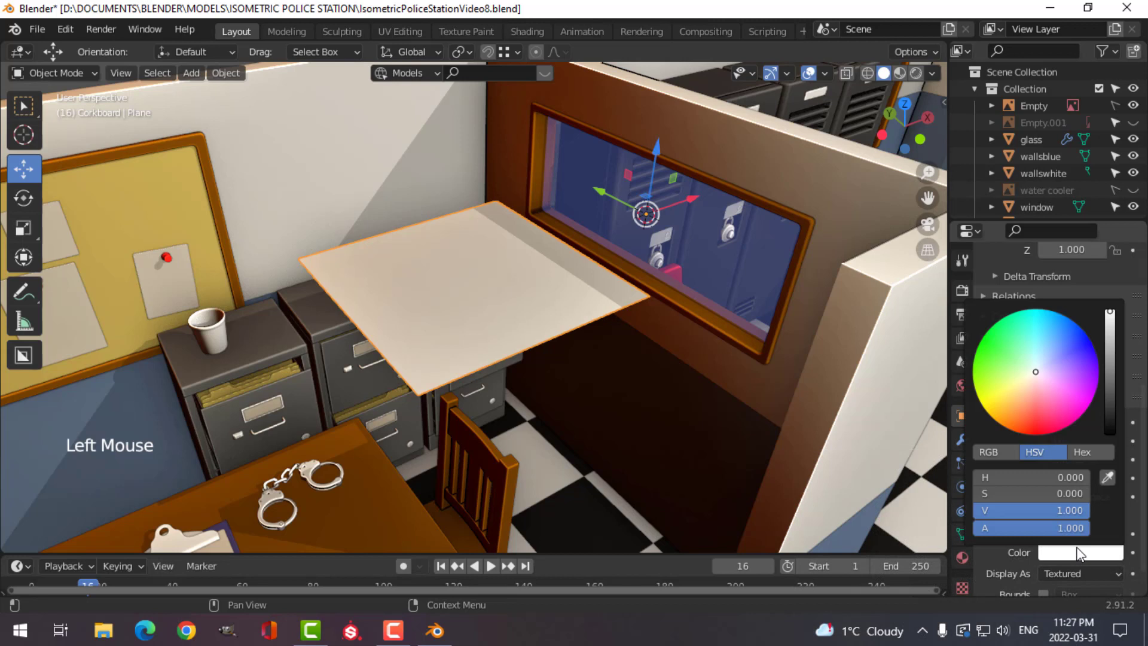
left_click_drag(1067, 373, 1052, 352)
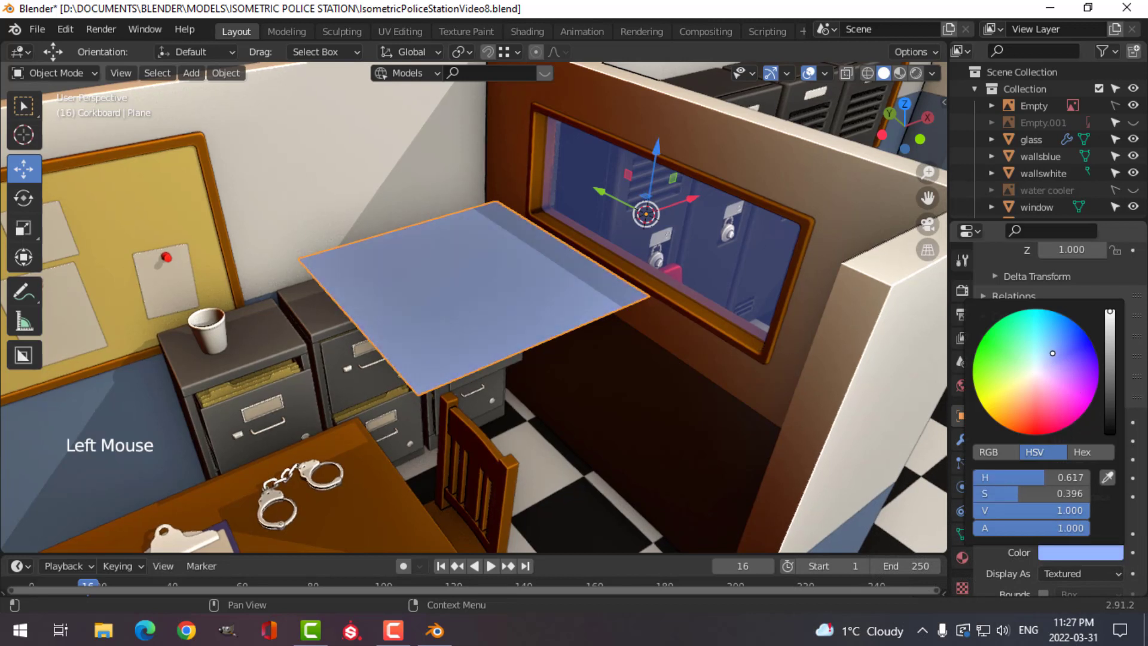
left_click(1071, 552)
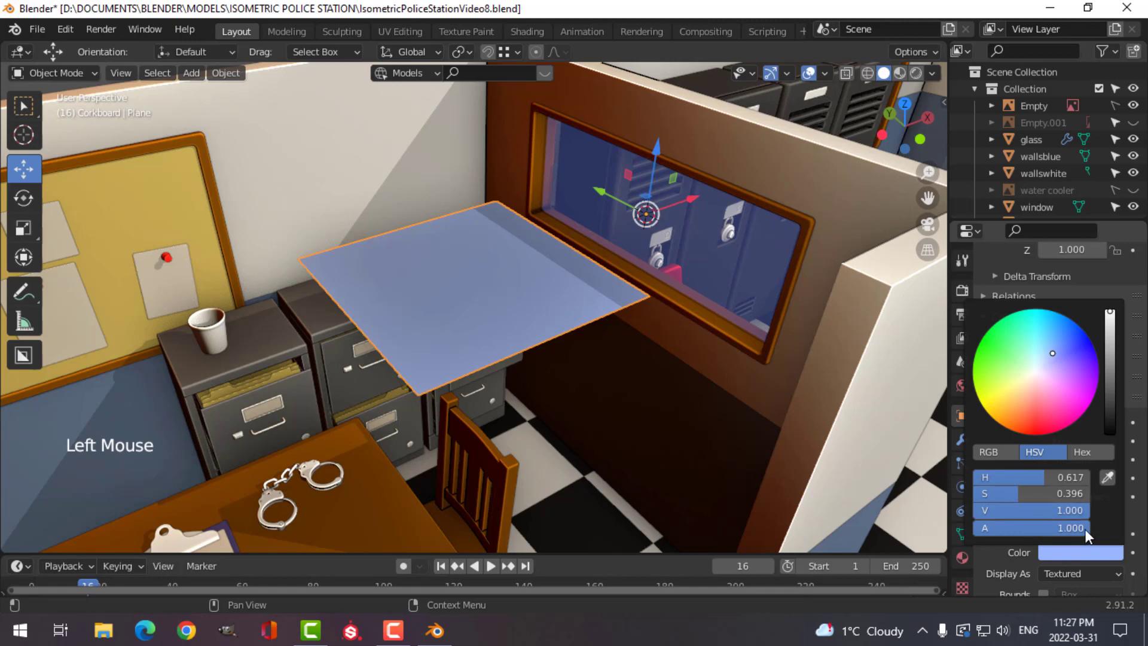
left_click_drag(1084, 529, 1047, 528)
Step: Select the blue plane and delete it
key("alt+a")
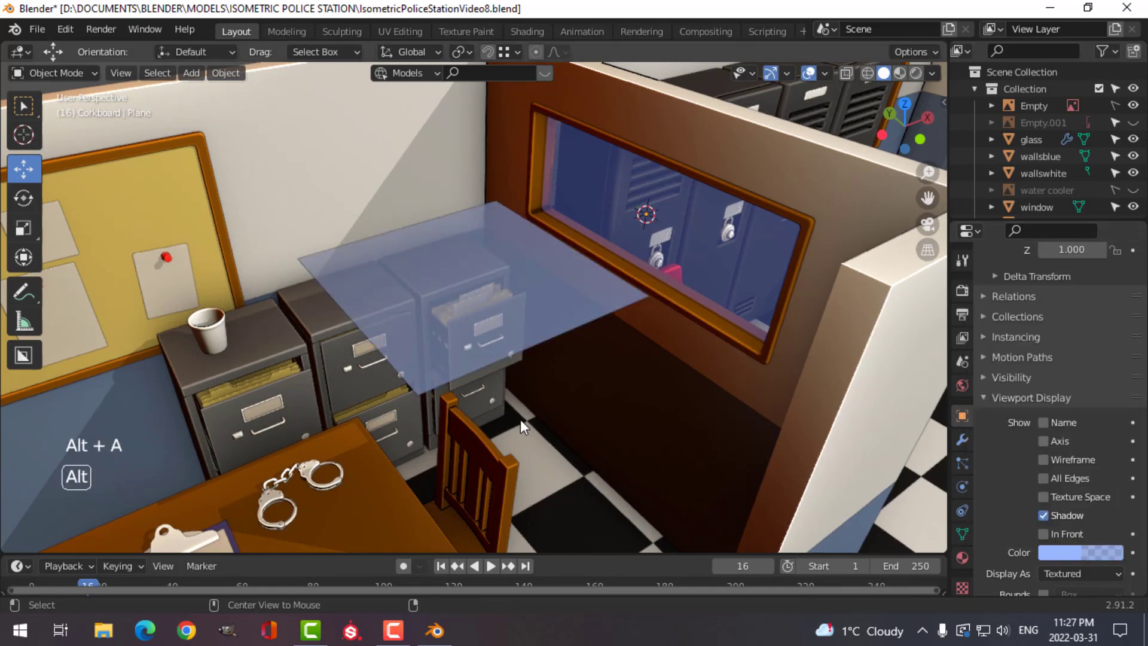
middle_click_drag(521, 419, 484, 342)
left_click(483, 342)
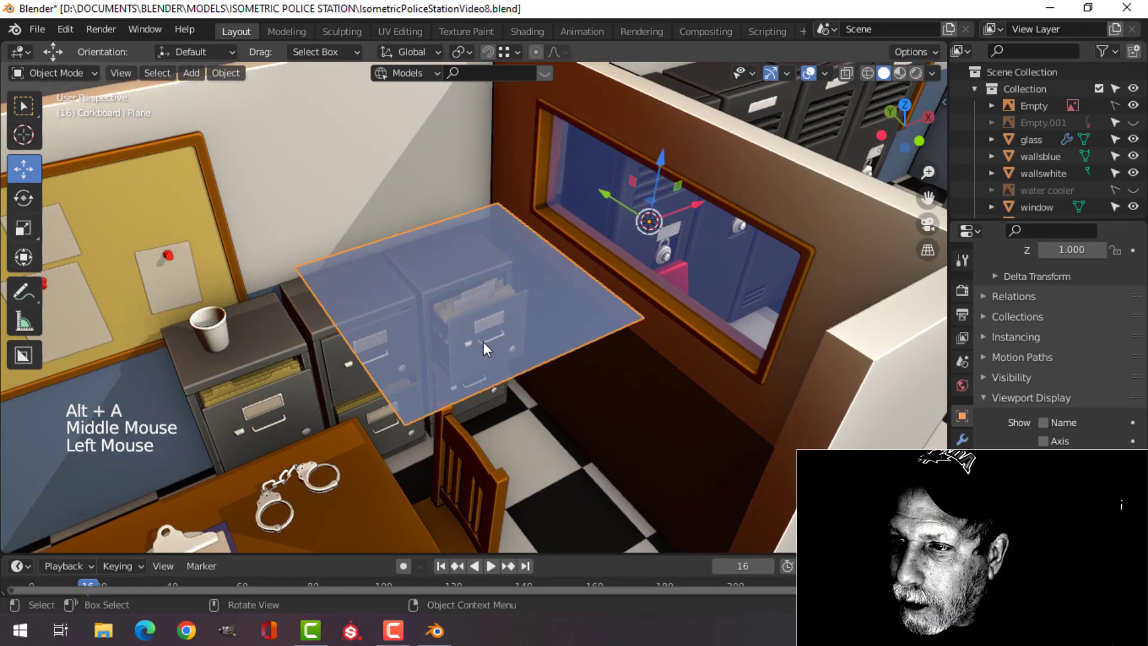
key("x")
left_click(483, 341)
Step: Move the view from the interrogation room to the shooting range's button box and cup
mouse_move(573, 338)
middle_mouse_down()
mouse_move(580, 301)
mouse_move(576, 323)
middle_mouse_up()
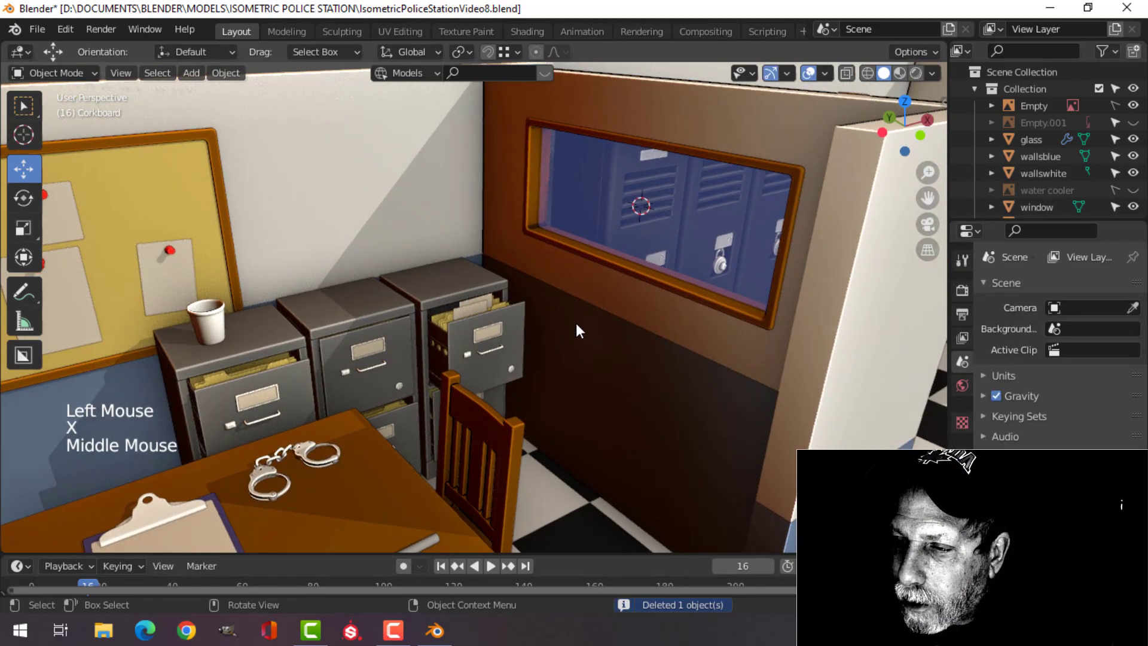
scroll(598, 347, "down", 4)
middle_click_drag(582, 376, 565, 346, "shift")
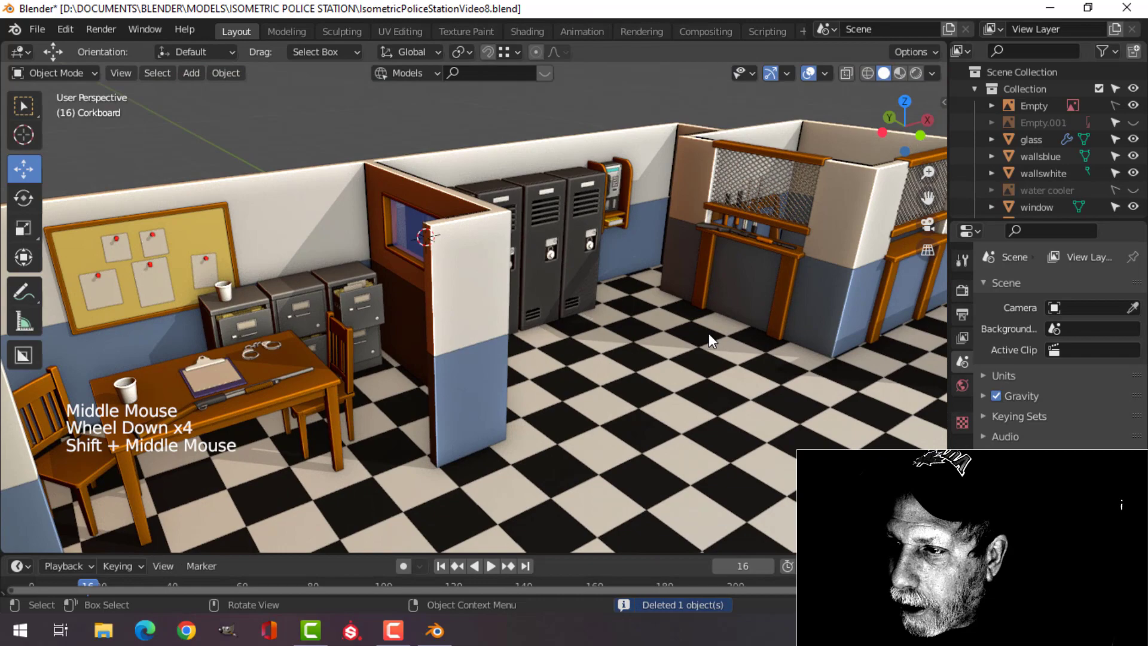
scroll(785, 262, "up", 3)
middle_click_drag(848, 222, 493, 310, "shift")
scroll(649, 333, "down", 3)
scroll(493, 309, "up", 3)
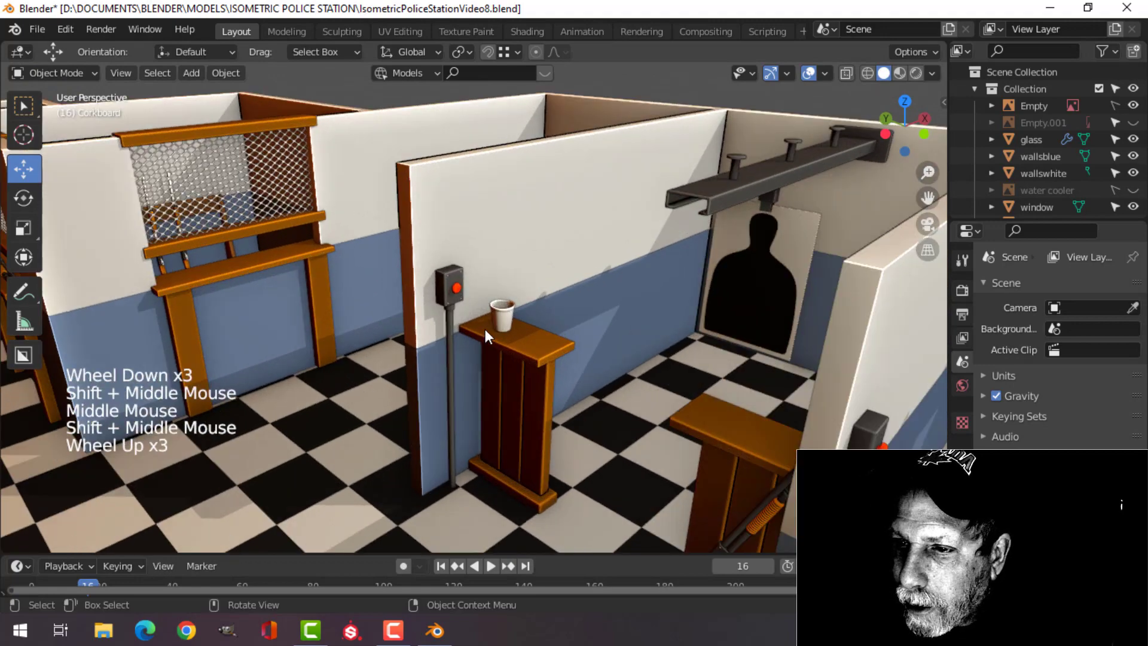
scroll(478, 323, "up", 1)
middle_click_drag(682, 308, 590, 328)
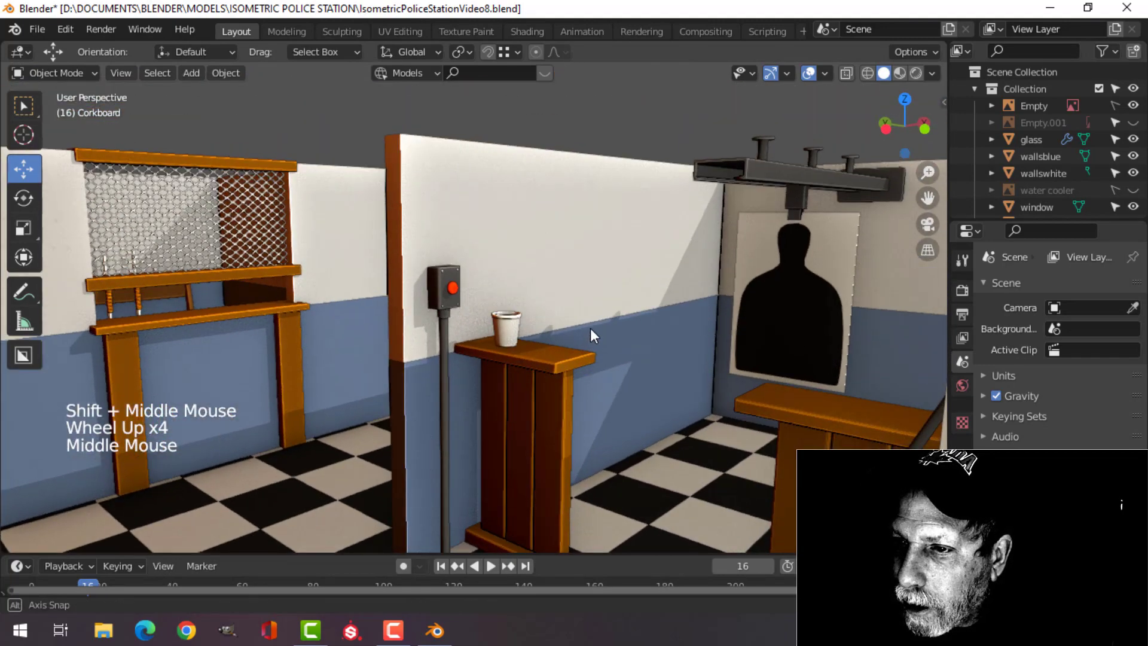
scroll(461, 326, "up", 3)
middle_click_drag(461, 327, 525, 350, "shift")
scroll(525, 250, "up", 3)
Step: Select the red button on the post, then move the view to the shooting target
left_click(572, 263)
scroll(599, 328, "down", 4)
scroll(529, 370, "down", 3)
mouse_move(525, 350)
middle_mouse_down()
mouse_move(521, 329)
mouse_move(520, 362)
middle_mouse_up()
middle_click_drag(638, 351, 640, 370, "shift")
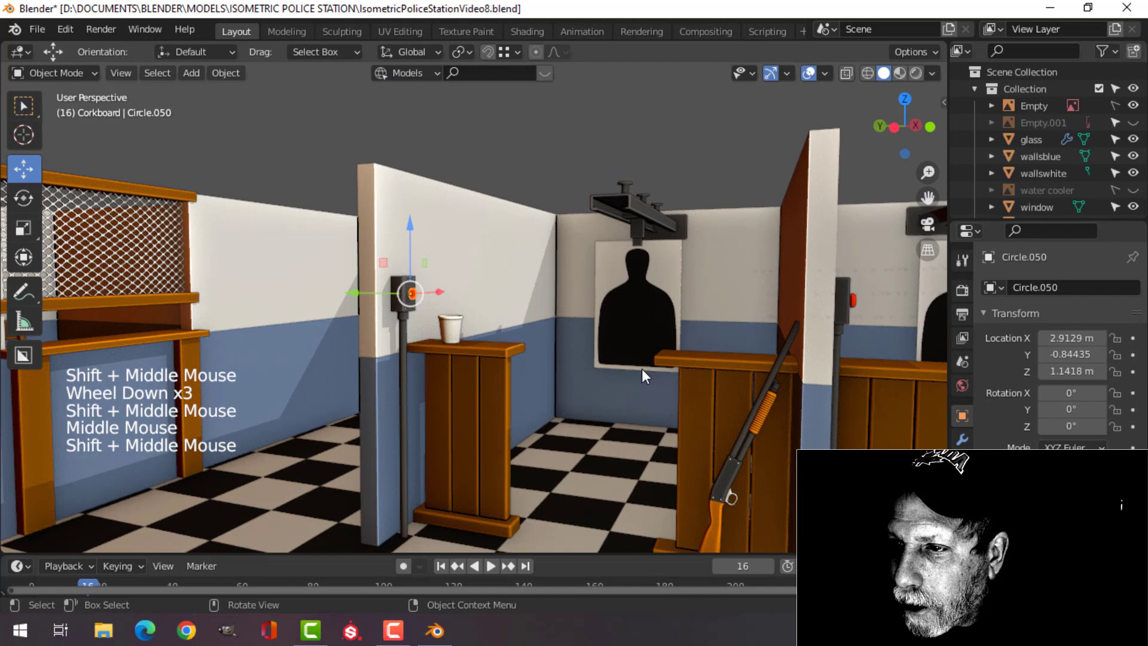
scroll(641, 371, "up", 2)
scroll(694, 261, "up", 3)
middle_click_drag(694, 261, 604, 324, "shift")
middle_click_drag(604, 323, 505, 256)
Step: Inspect the overhead rail and black silhouette target, then zoom in close on the target
left_click(505, 251)
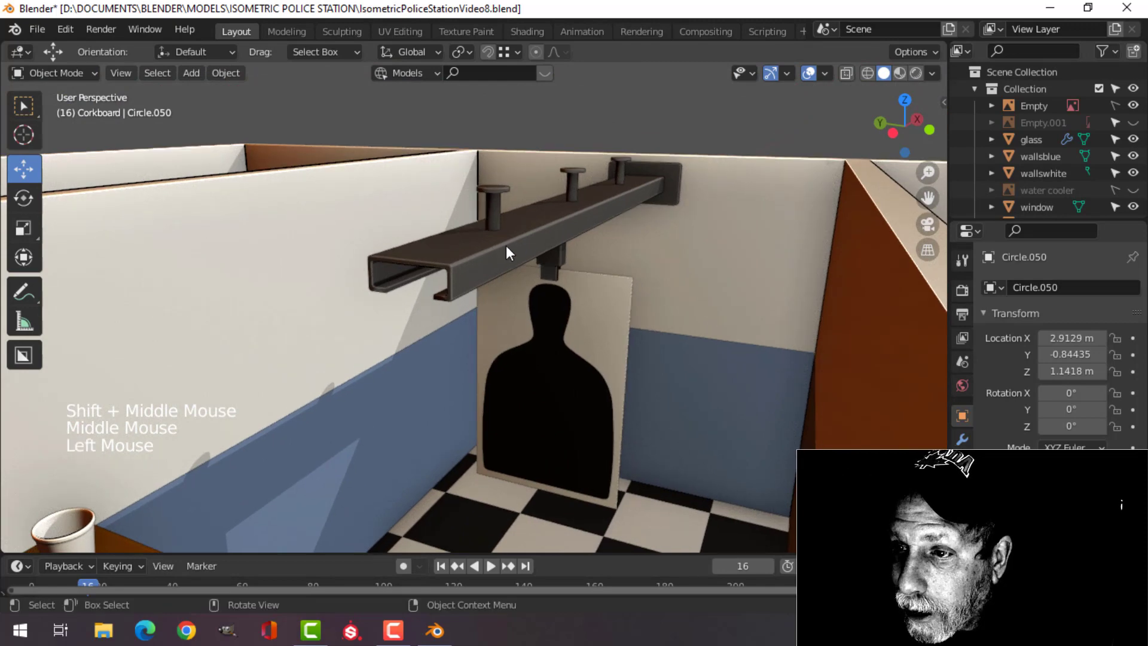
scroll(569, 318, "up", 2)
key("alt+a")
middle_click_drag(569, 321, 601, 337)
left_click(525, 416)
key("alt+a")
scroll(583, 355, "up", 1)
scroll(571, 370, "up", 2, "shift")
scroll(570, 378, "down", 5)
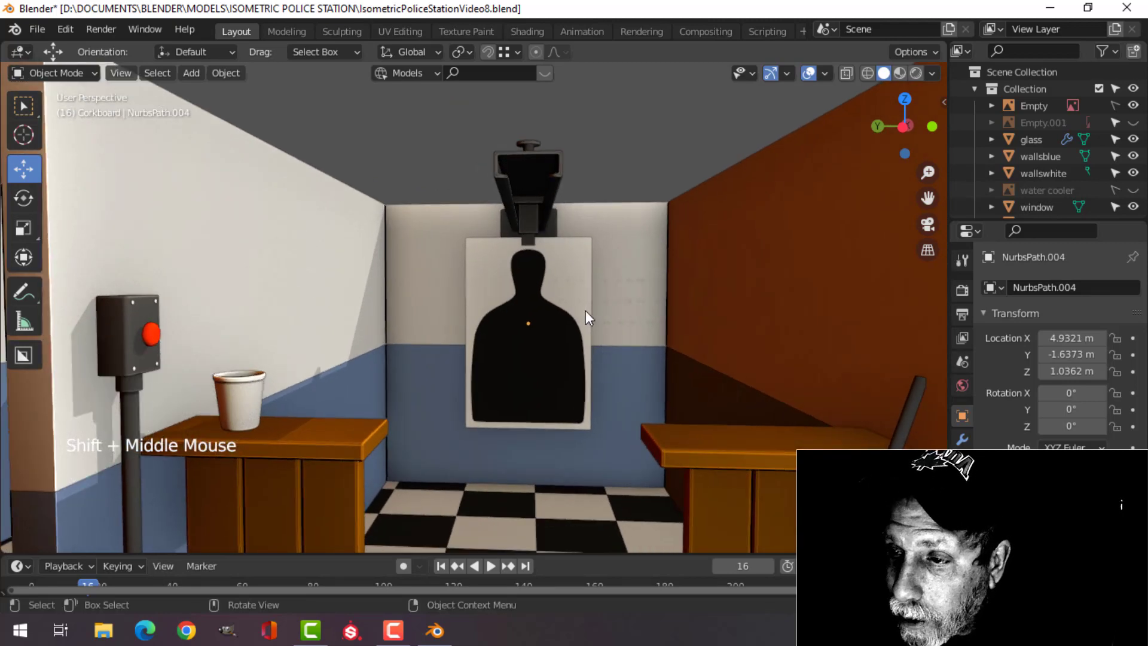
scroll(586, 316, "up", 3)
Step: Select the black silhouette target, then the ringed target image Empty.001, to identify them
scroll(629, 309, "down", 1)
left_click(601, 323)
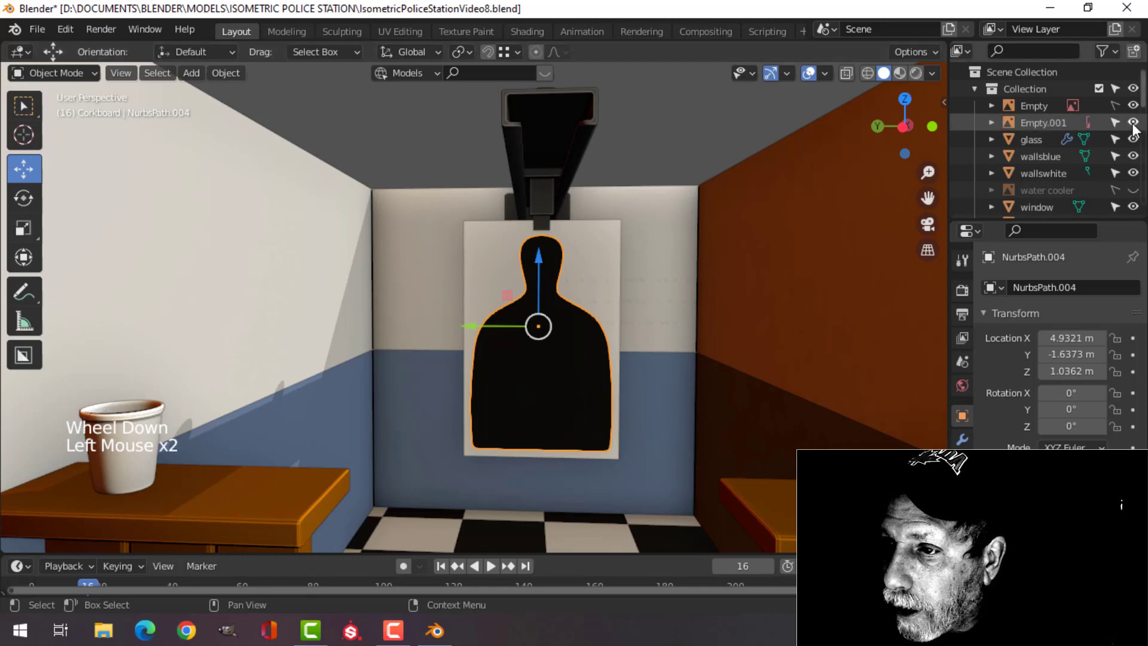
scroll(724, 317, "down", 4)
middle_click_drag(723, 318, 689, 271)
scroll(697, 293, "up", 4)
key("alt+a")
left_click(692, 276)
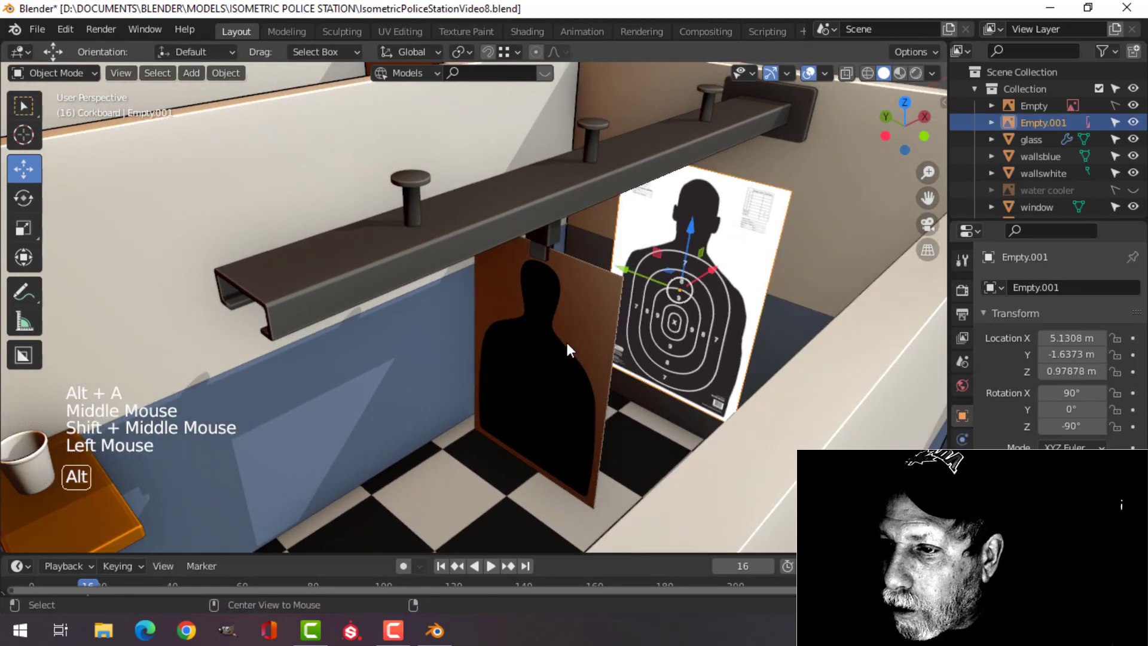
key("alt+a")
middle_click_drag(566, 341, 603, 340)
Step: Inspect NurbsPath.004's curve points in Edit Mode from Left Orthographic, then return to Object Mode
left_click(476, 385)
middle_click_drag(458, 403, 624, 377, "shift")
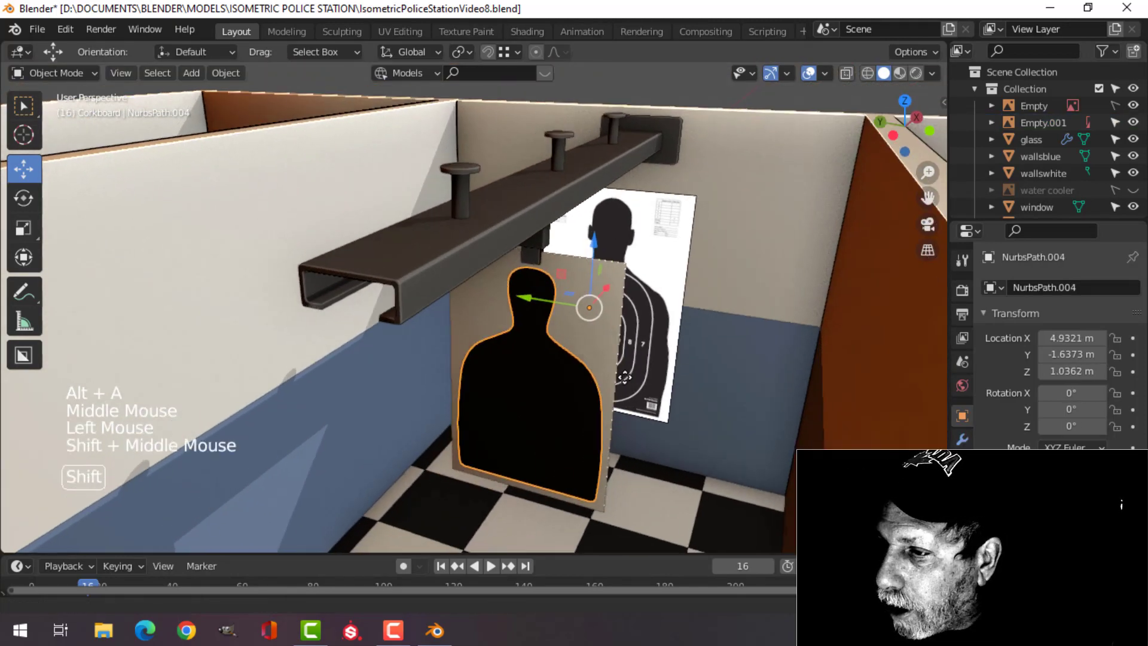
scroll(525, 384, "down", 2)
middle_click_drag(524, 384, 569, 366)
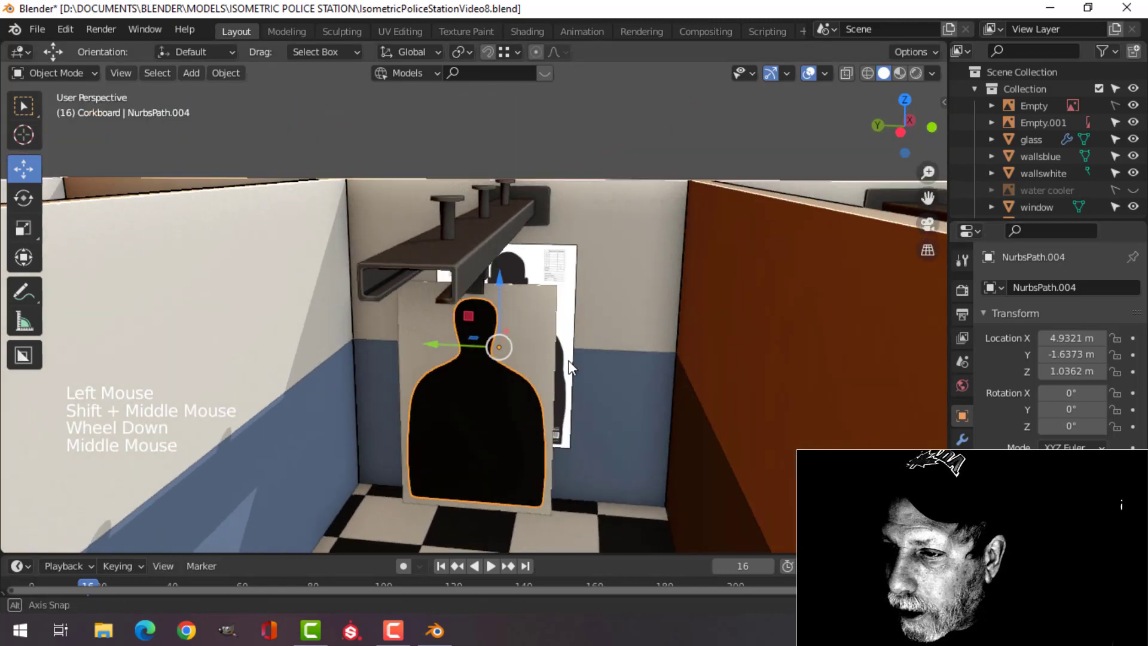
key("Tab")
scroll(473, 413, "up", 4)
middle_click_drag(472, 413, 753, 229, "shift")
key("1")
scroll(525, 366, "up", 3)
middle_click_drag(741, 324, 619, 149)
key("ctrl+KP_3")
scroll(589, 372, "down", 4)
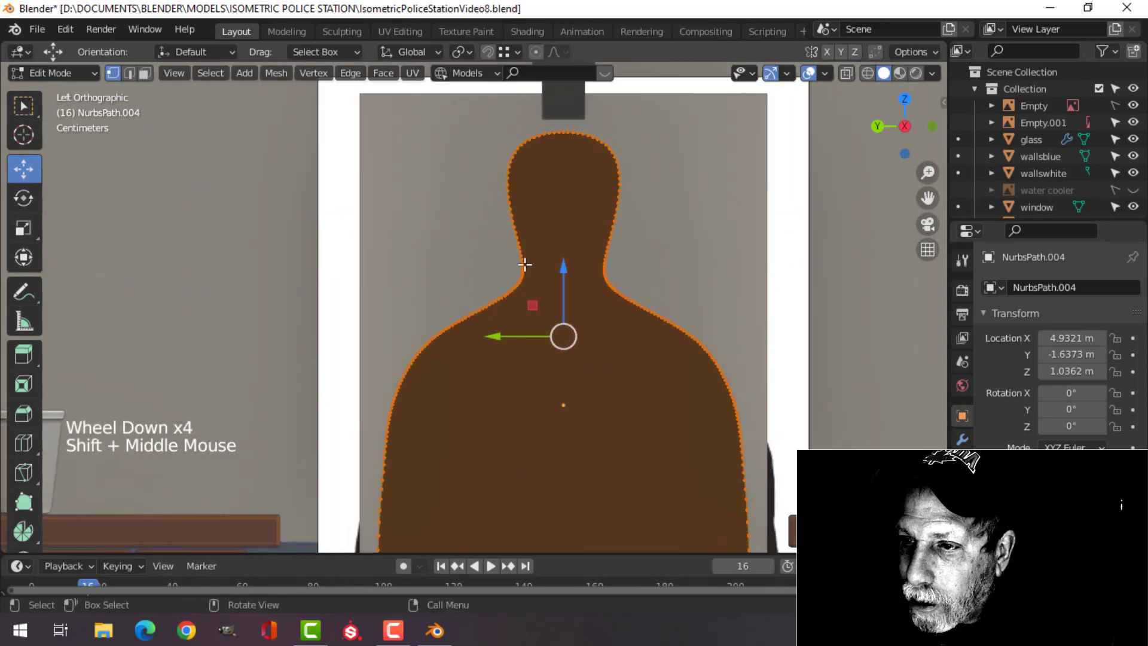
key("Tab")
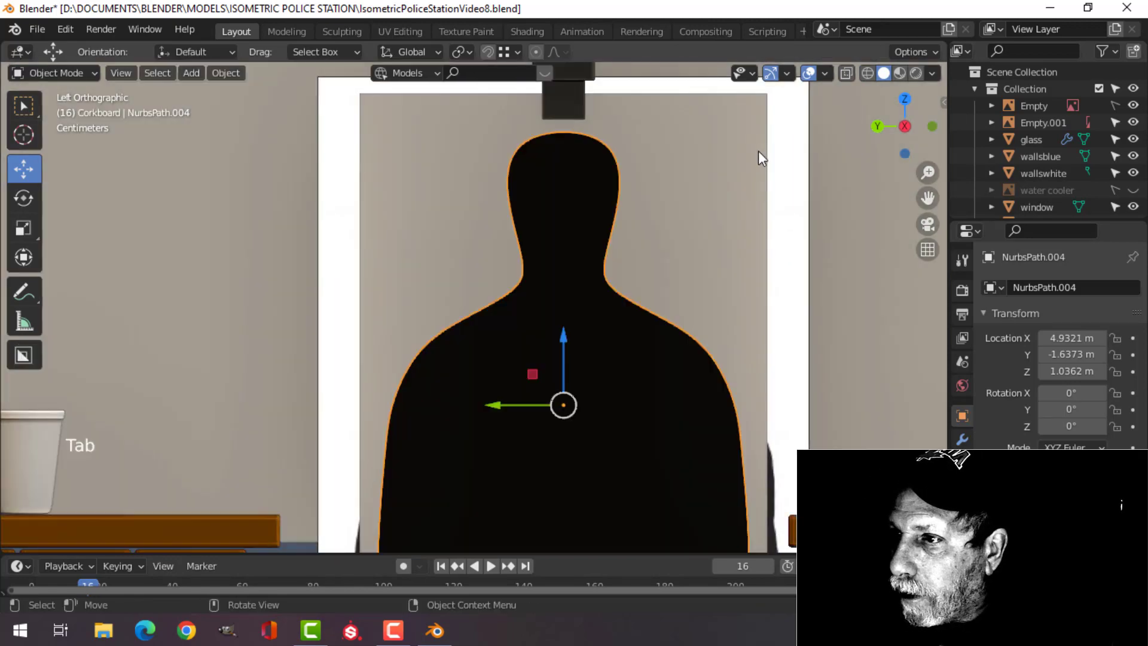
Step: Hide the silhouette's backing board with H to see the target sheet behind it
left_click(745, 139)
left_click(780, 138, "shift")
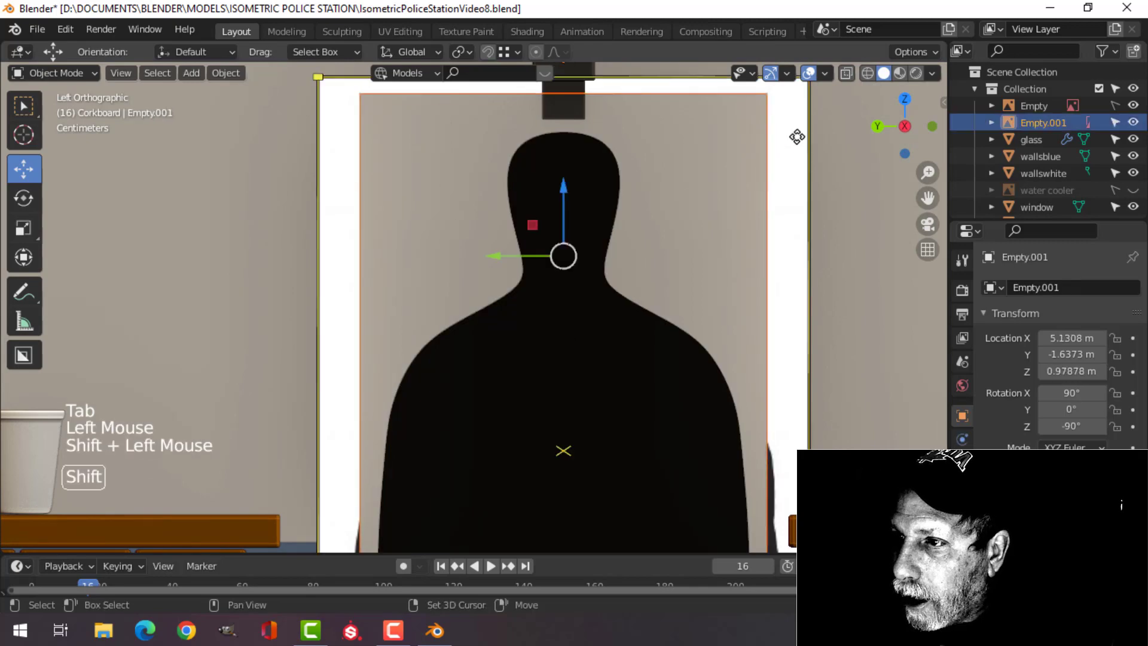
middle_click_drag(861, 153, 779, 201)
key("alt+a")
left_click(680, 185)
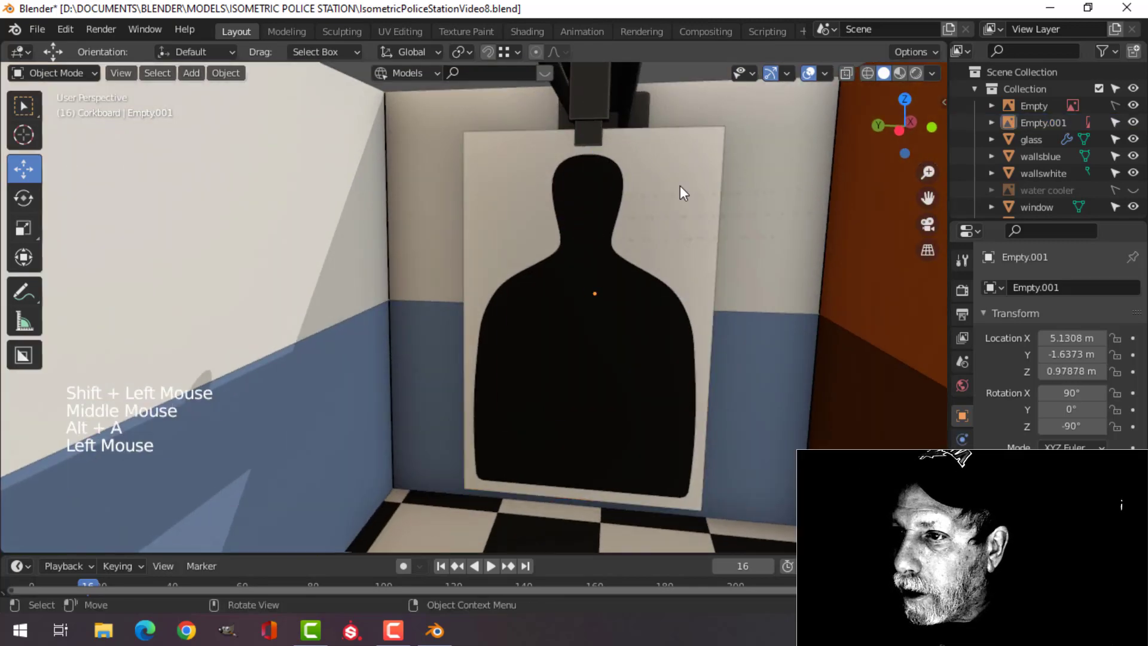
key("h")
middle_click_drag(699, 204, 507, 194)
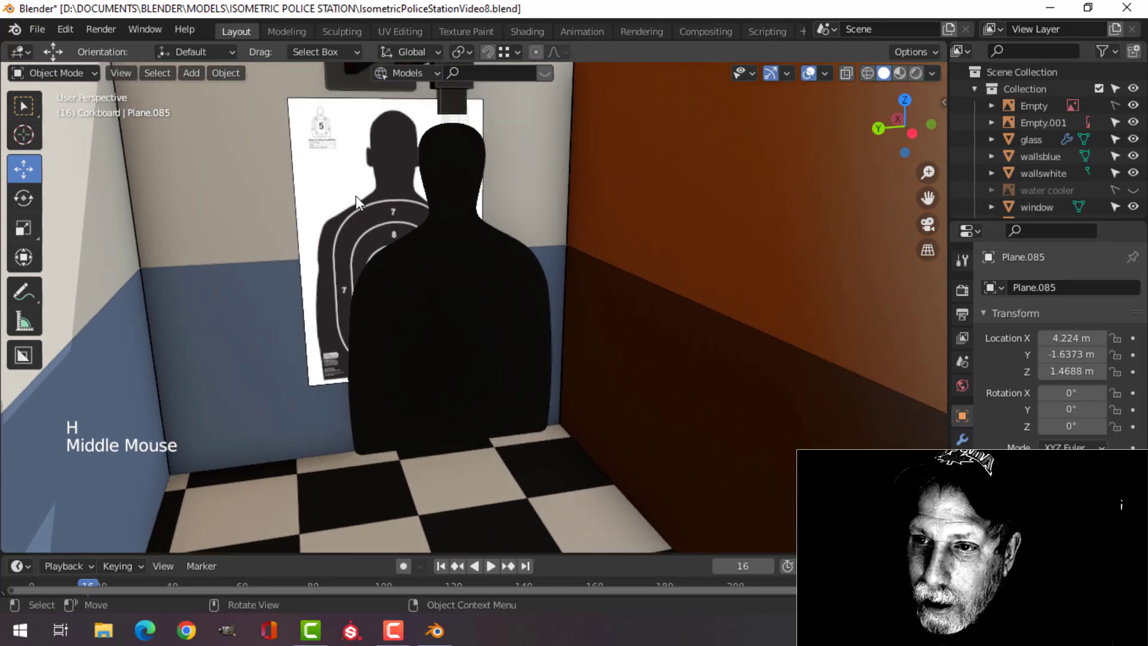
scroll(491, 231, "up", 2)
mouse_move(516, 220)
middle_mouse_down()
mouse_move(530, 213)
mouse_move(514, 187)
mouse_move(534, 238)
mouse_move(506, 225)
middle_mouse_up()
left_click(505, 225)
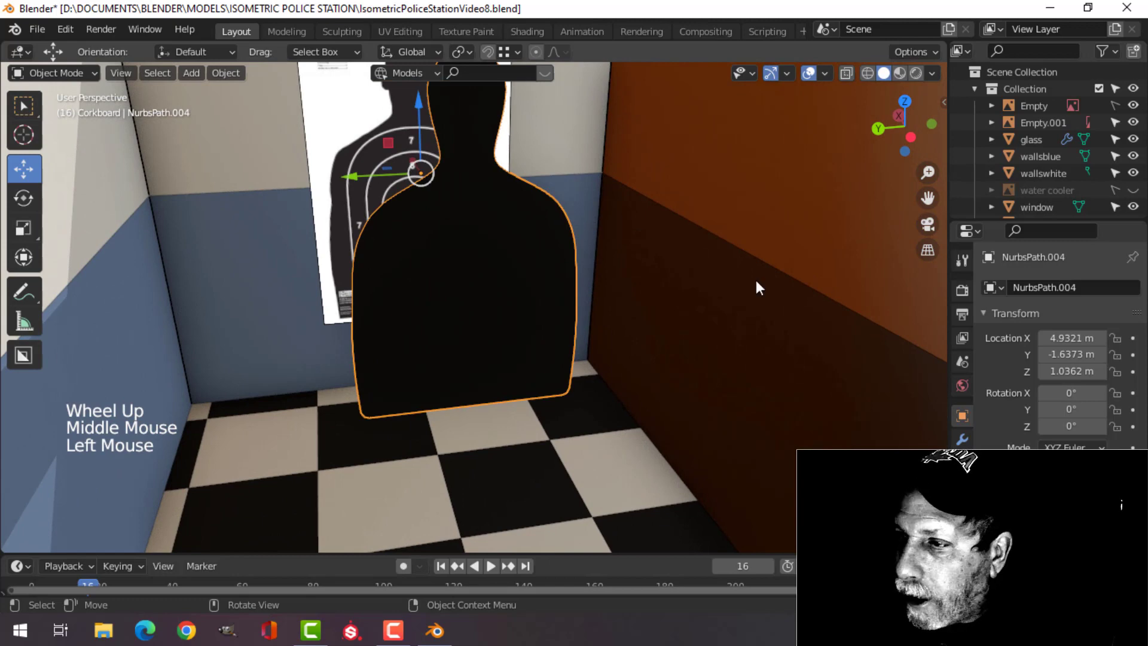
middle_click_drag(595, 206, 570, 206)
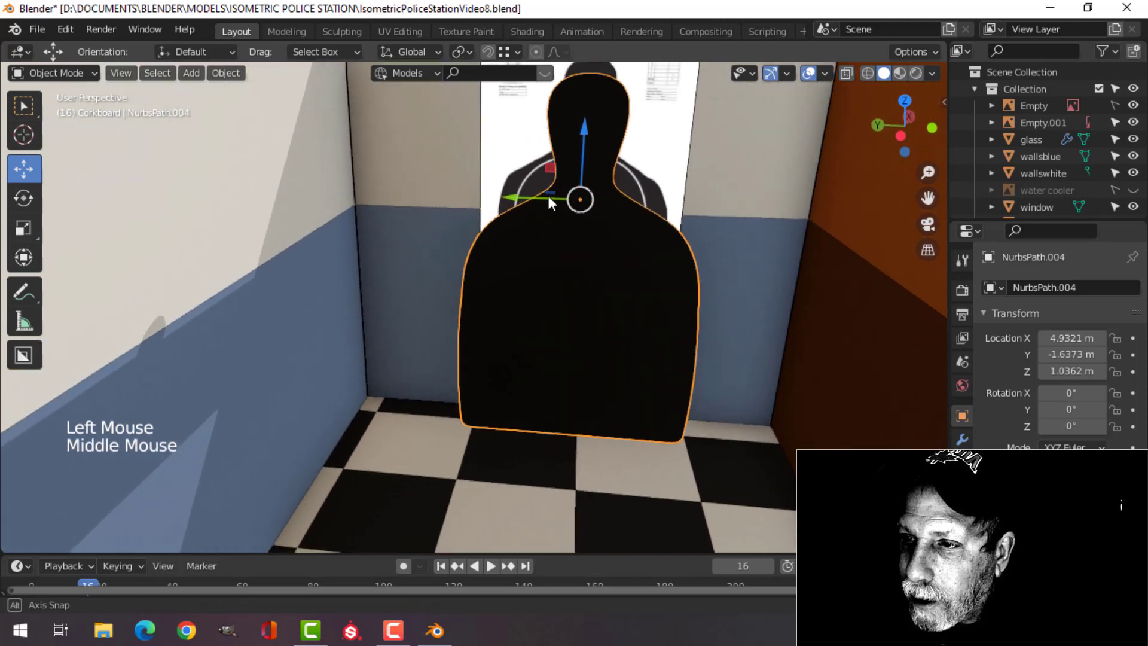
middle_click_drag(548, 198, 610, 252)
Step: Unhide all objects with Alt+H and check the silhouette on its brown board
key("alt+h")
key("alt+a")
scroll(670, 198, "down", 3)
scroll(580, 246, "up", 1)
left_click(603, 234)
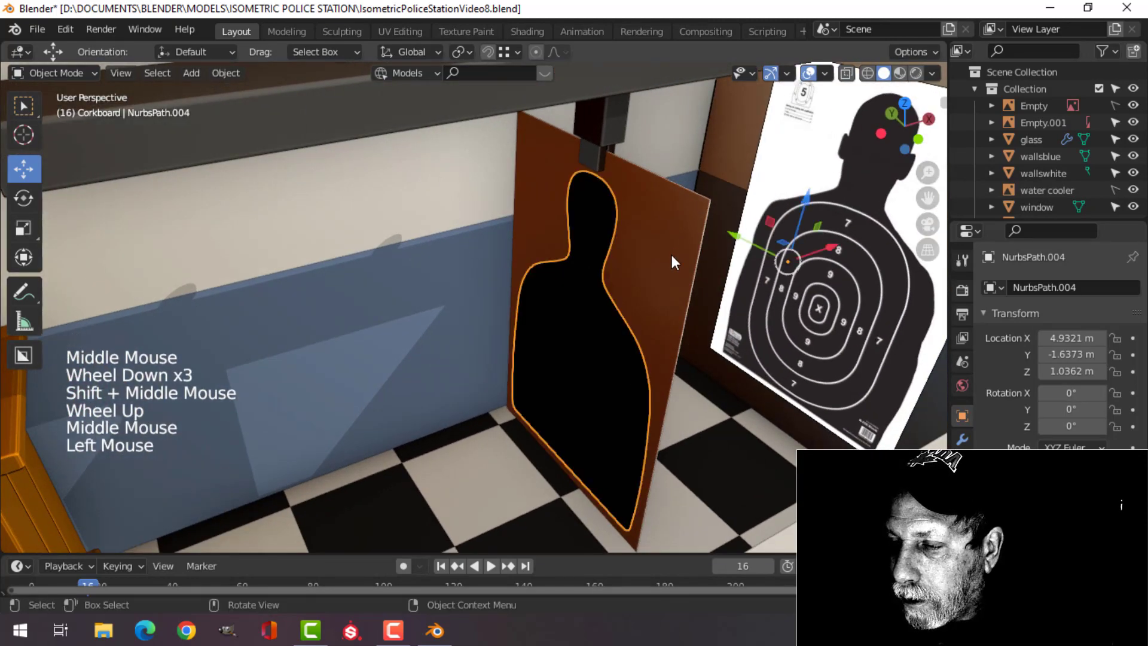
scroll(671, 262, "up", 2)
key("alt+a")
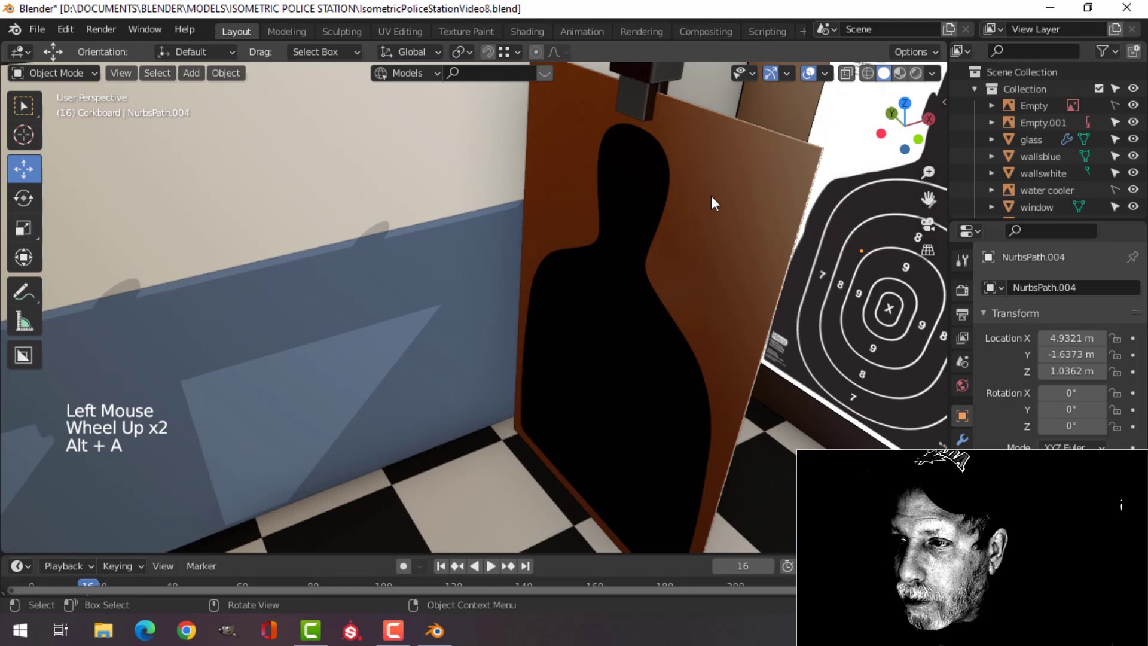
Step: Select the ringed target image Empty.001 and hide it with H
scroll(634, 237, "down", 5)
middle_click_drag(635, 237, 716, 216)
left_click(674, 218)
key("h")
scroll(634, 223, "down", 5)
Step: Zoom, pan and orbit to inspect the counter shotgun and the four shotguns in the wall rack
scroll(520, 240, "down", 3)
scroll(522, 239, "down", 1)
scroll(279, 231, "up", 3)
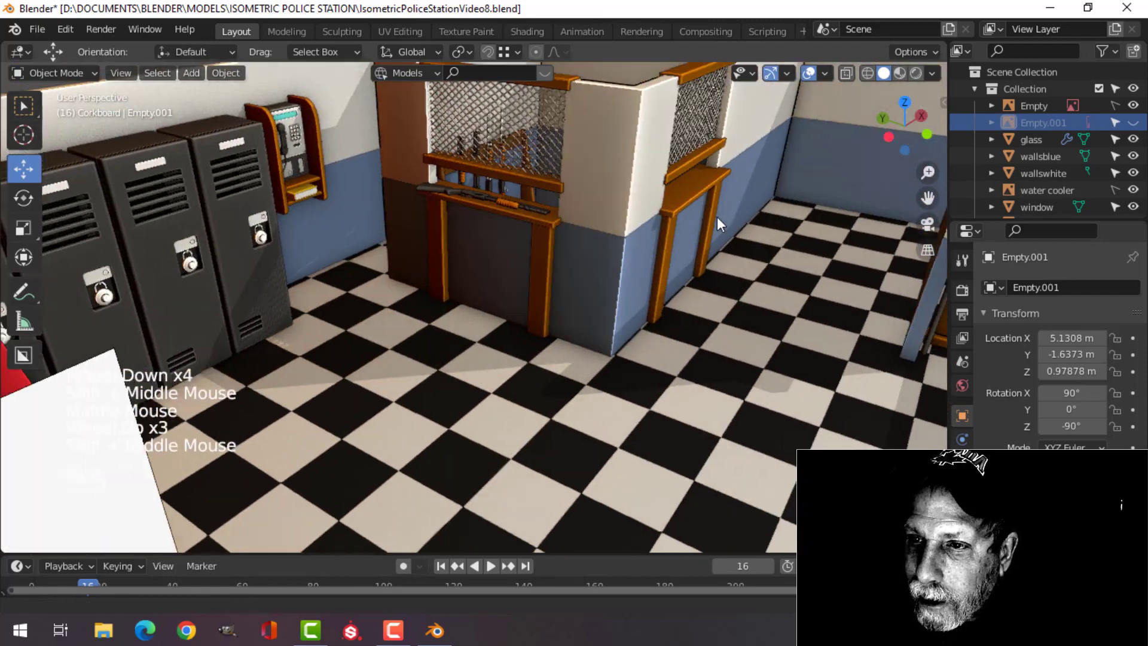
scroll(622, 212, "up", 3)
middle_click_drag(571, 295, 591, 258, "shift")
scroll(666, 329, "up", 2)
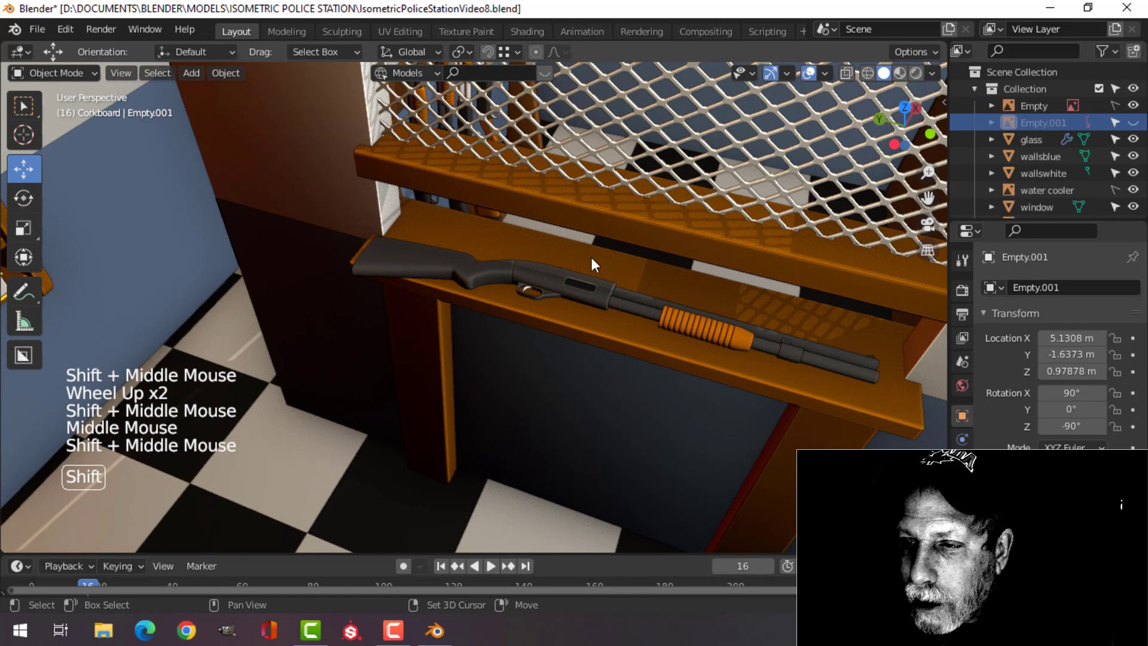
scroll(598, 259, "up", 2)
scroll(553, 281, "down", 1)
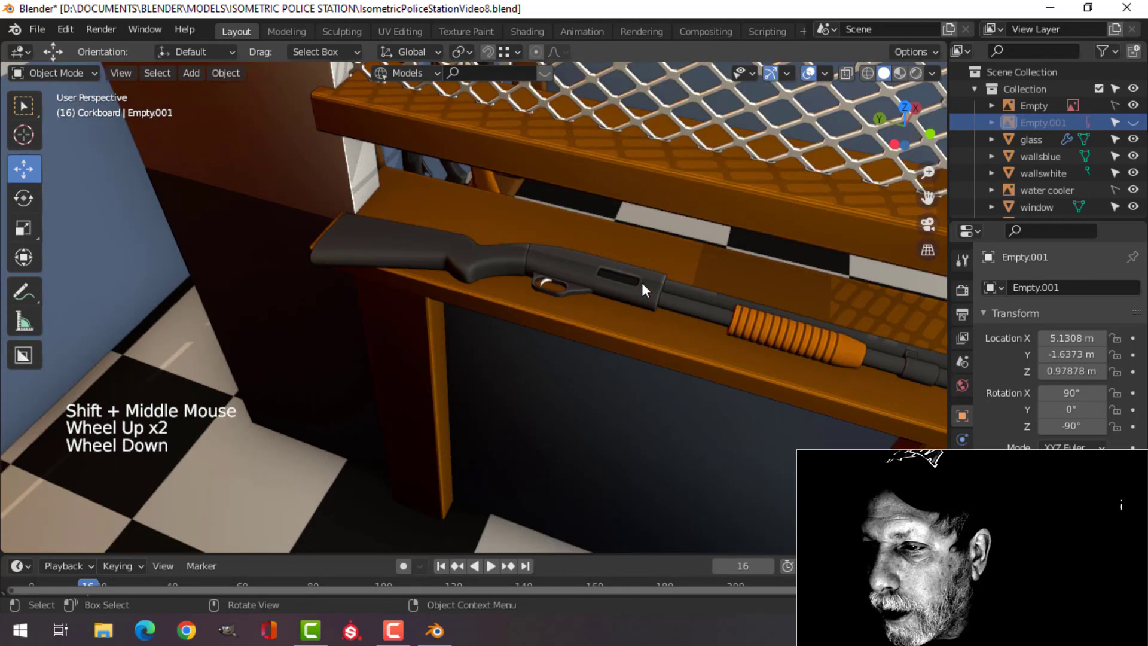
middle_click_drag(634, 303, 559, 325)
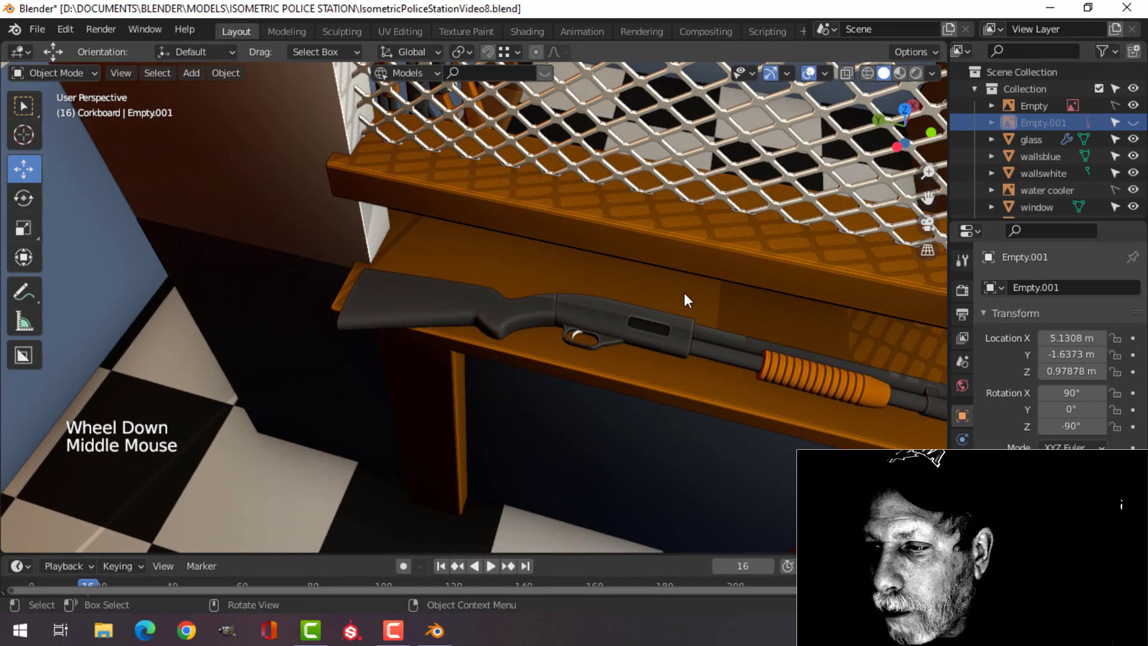
scroll(639, 336, "down", 1)
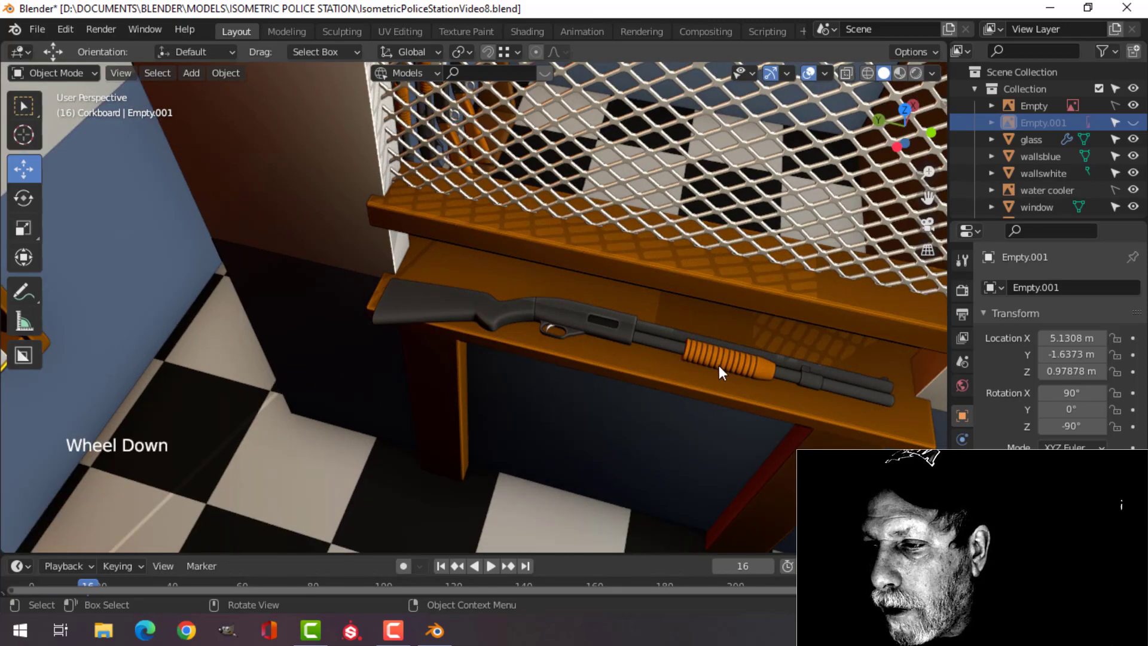
scroll(672, 360, "up", 2)
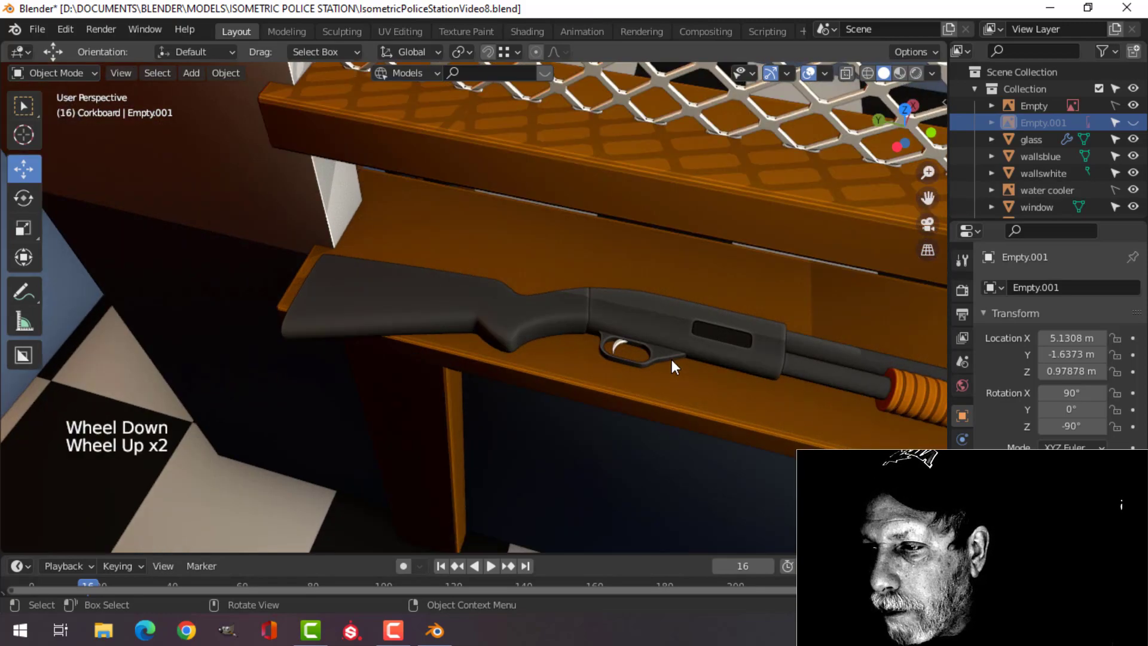
scroll(672, 360, "down", 5)
scroll(768, 347, "up", 1)
middle_click_drag(768, 349, 377, 321, "shift")
scroll(405, 276, "up", 2)
scroll(403, 356, "up", 1, "shift")
scroll(332, 259, "up", 4)
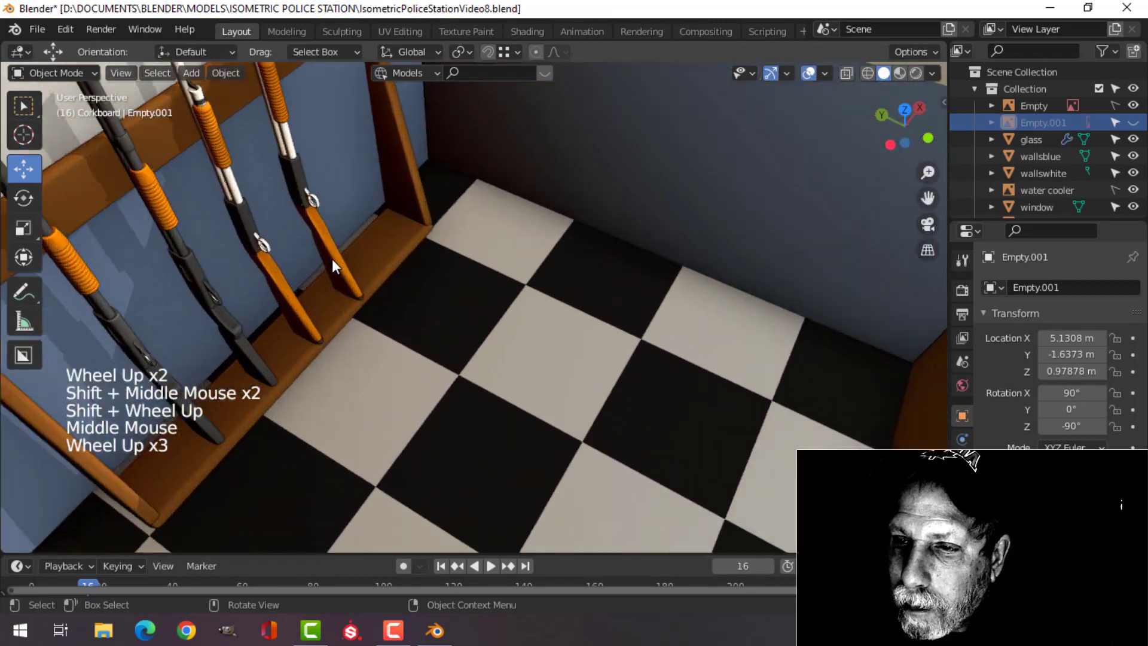
middle_click_drag(332, 260, 507, 380, "shift")
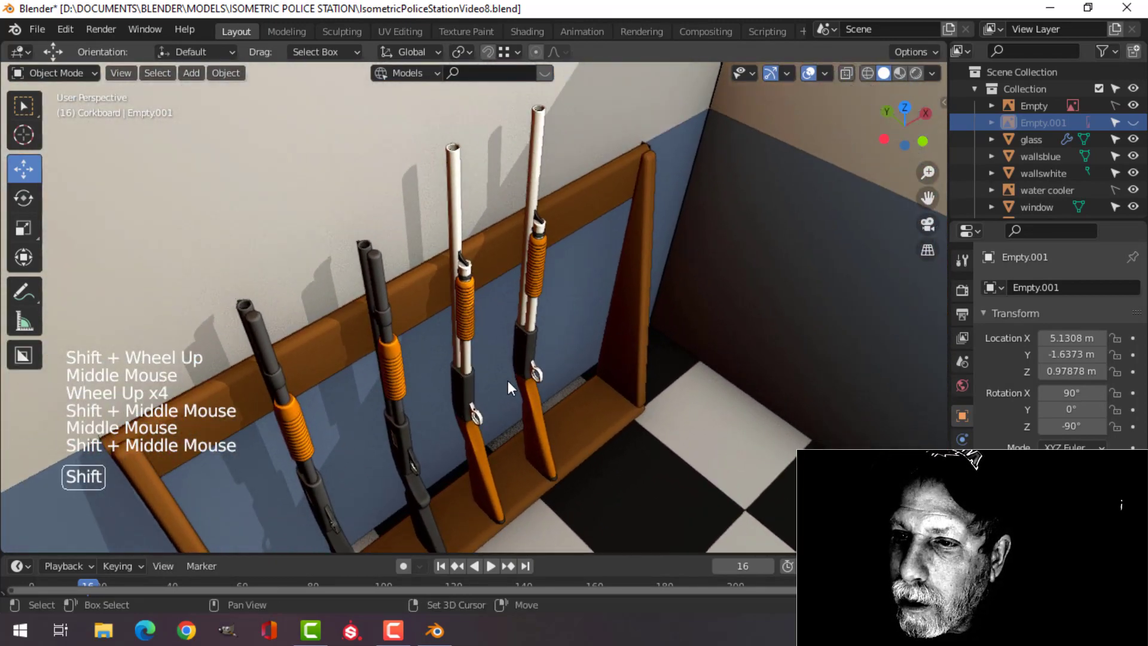
scroll(510, 363, "up", 1)
scroll(492, 344, "down", 1)
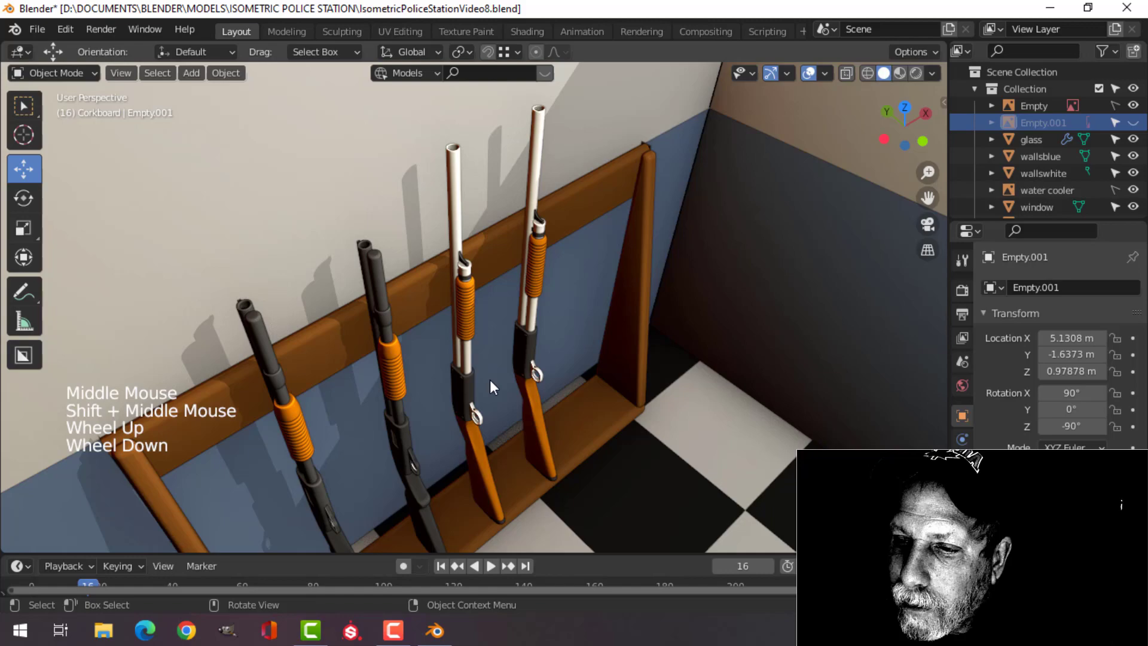
scroll(490, 380, "down", 1)
middle_click_drag(484, 381, 429, 365)
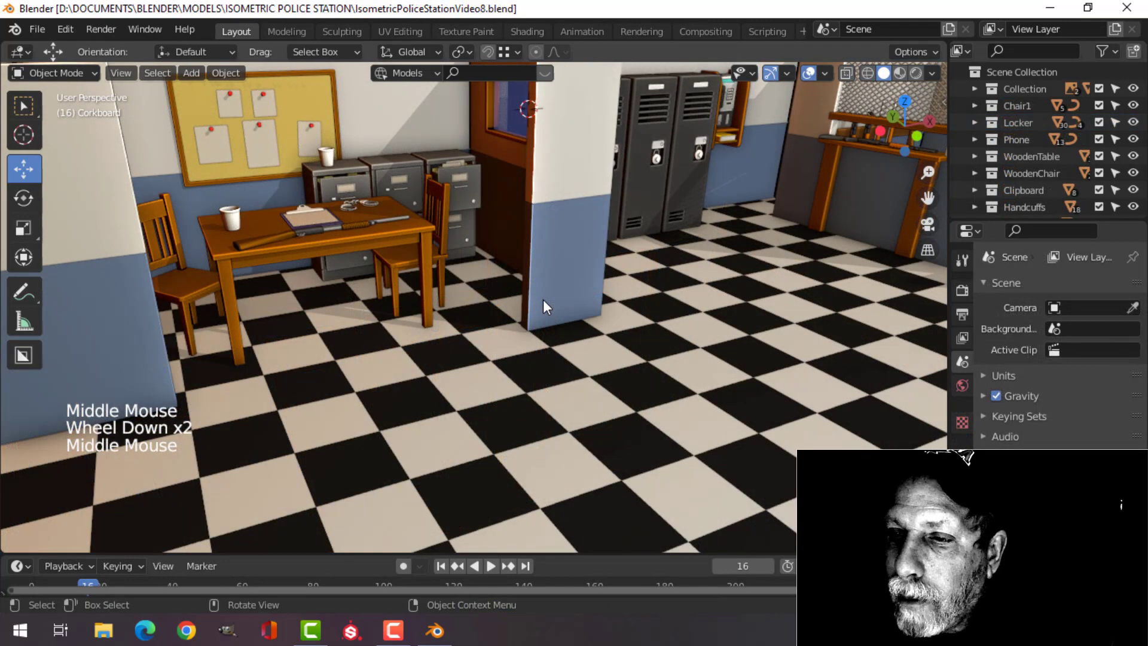
Step: Turn off the navigation gizmo and the viewport overlays
scroll(543, 301, "down", 1)
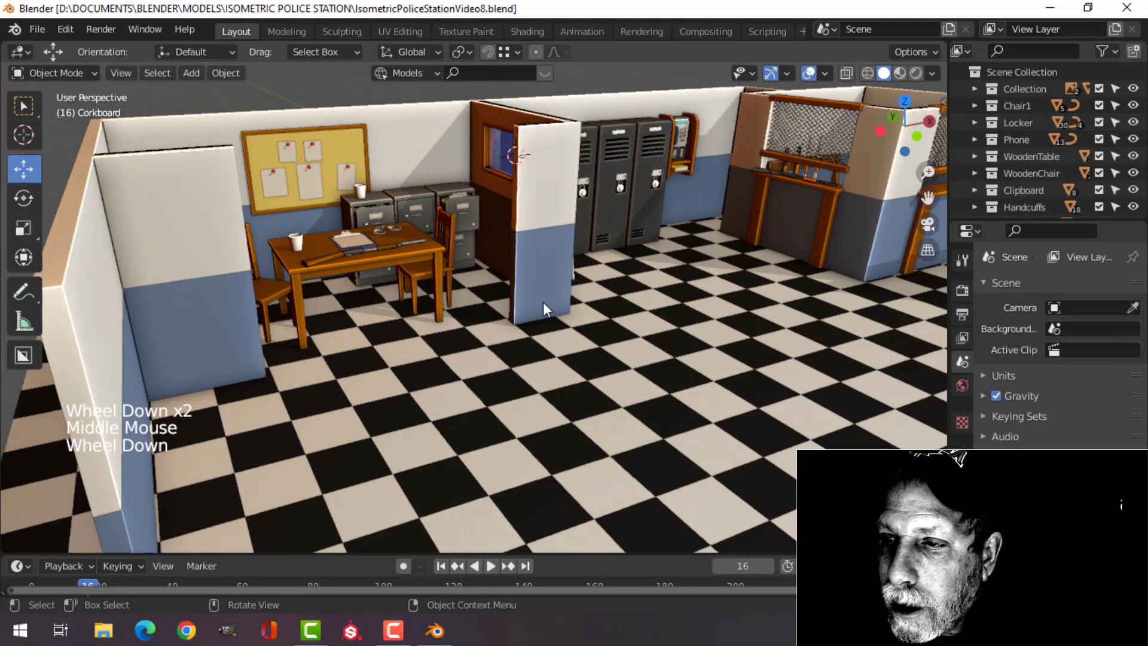
middle_click_drag(656, 282, 543, 320, "shift")
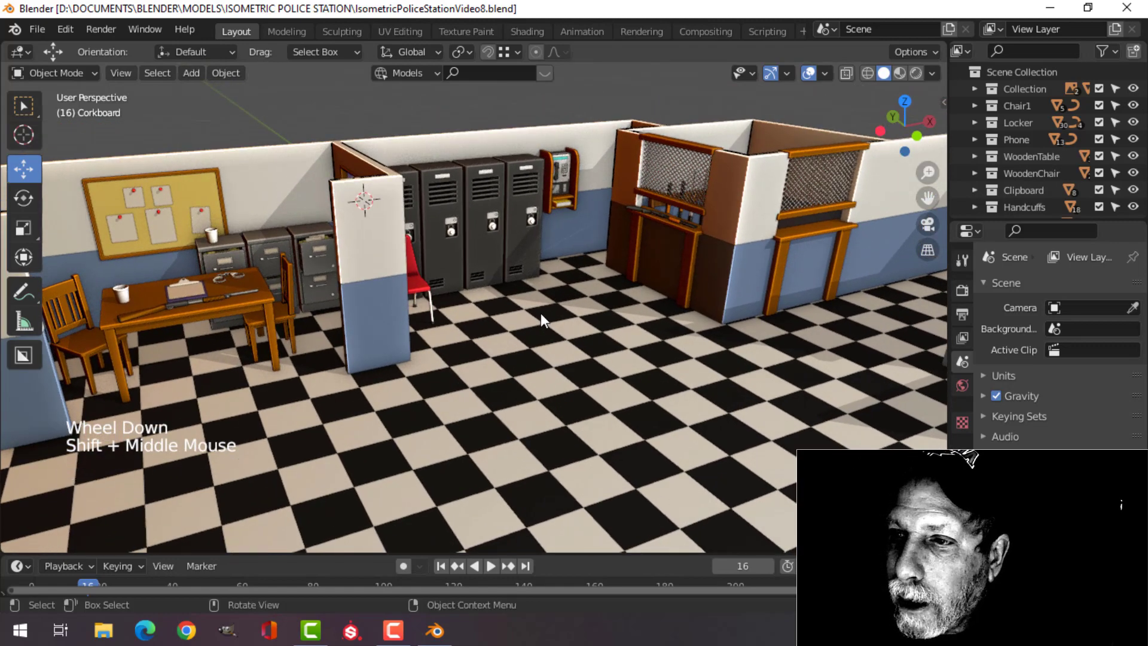
middle_click_drag(393, 289, 558, 331, "shift")
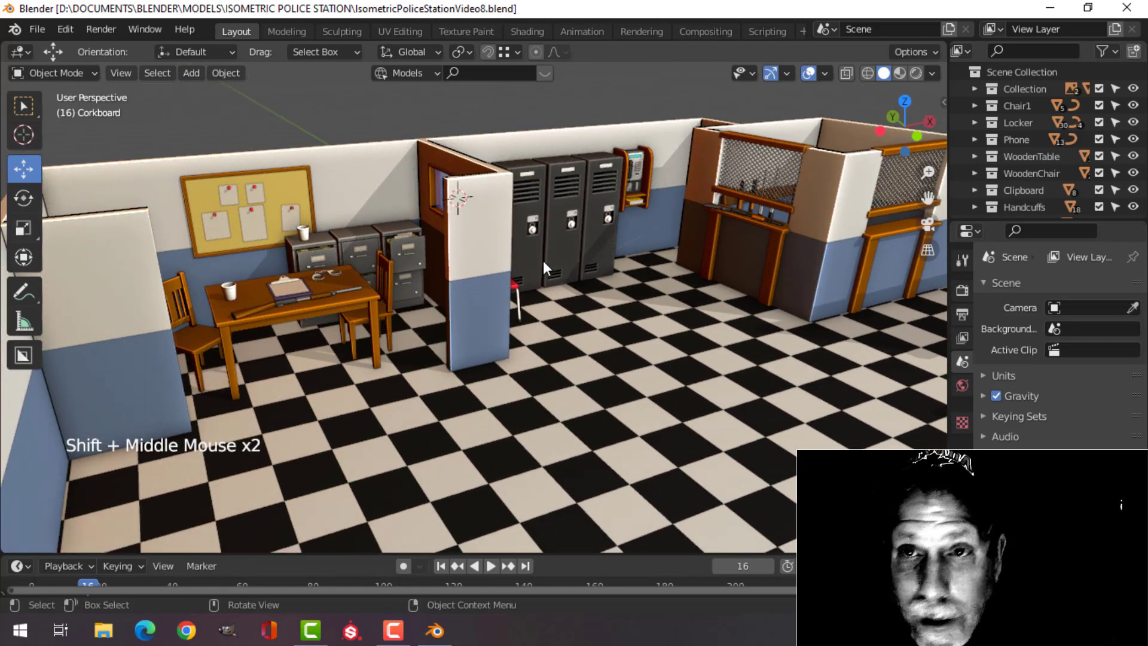
scroll(534, 298, "up", 1)
left_click(773, 71)
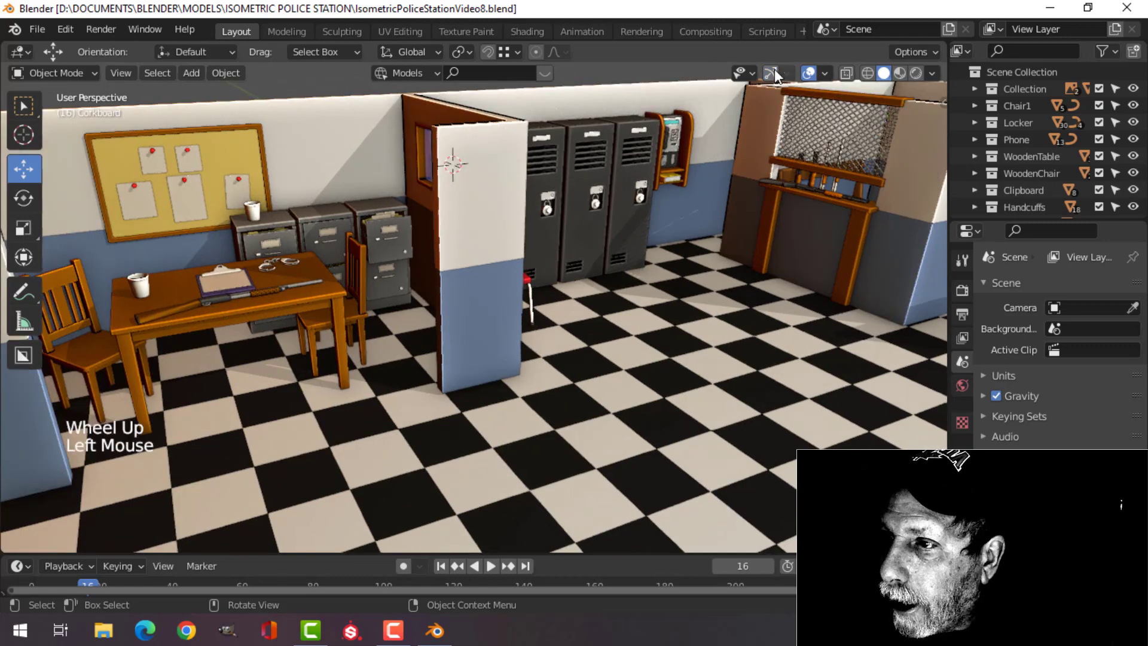
left_click(808, 73)
Step: Pan and zoom over the desk, filing cabinets, lockers and shooting booths in the clean view
middle_click_drag(387, 332, 459, 358, "shift")
scroll(534, 285, "up", 1)
scroll(535, 270, "up", 1)
scroll(545, 370, "down", 1)
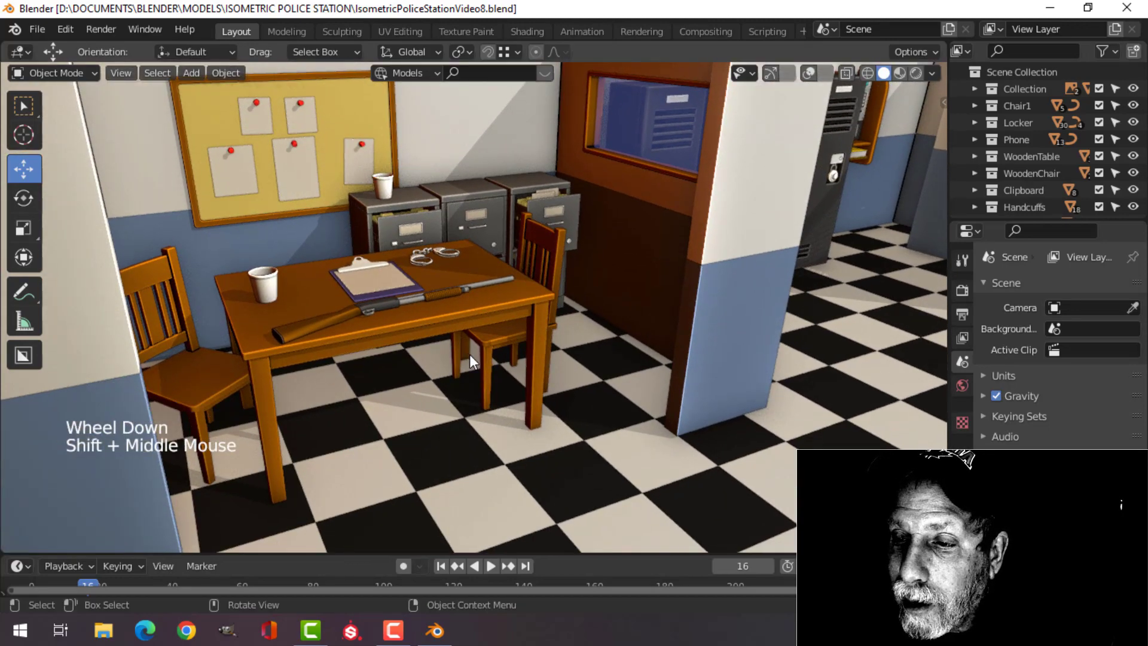
scroll(620, 341, "down", 1)
middle_click_drag(619, 342, 326, 399, "shift")
scroll(634, 314, "down", 2)
scroll(500, 352, "down", 1)
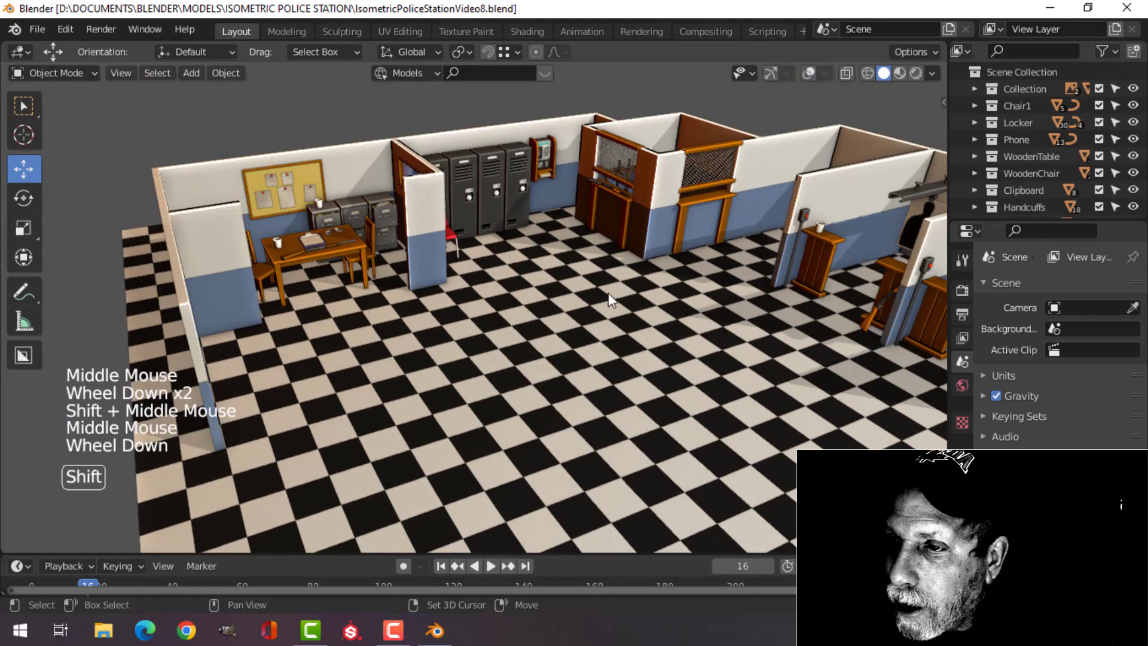
middle_click_drag(609, 293, 485, 300, "shift")
scroll(695, 299, "up", 2)
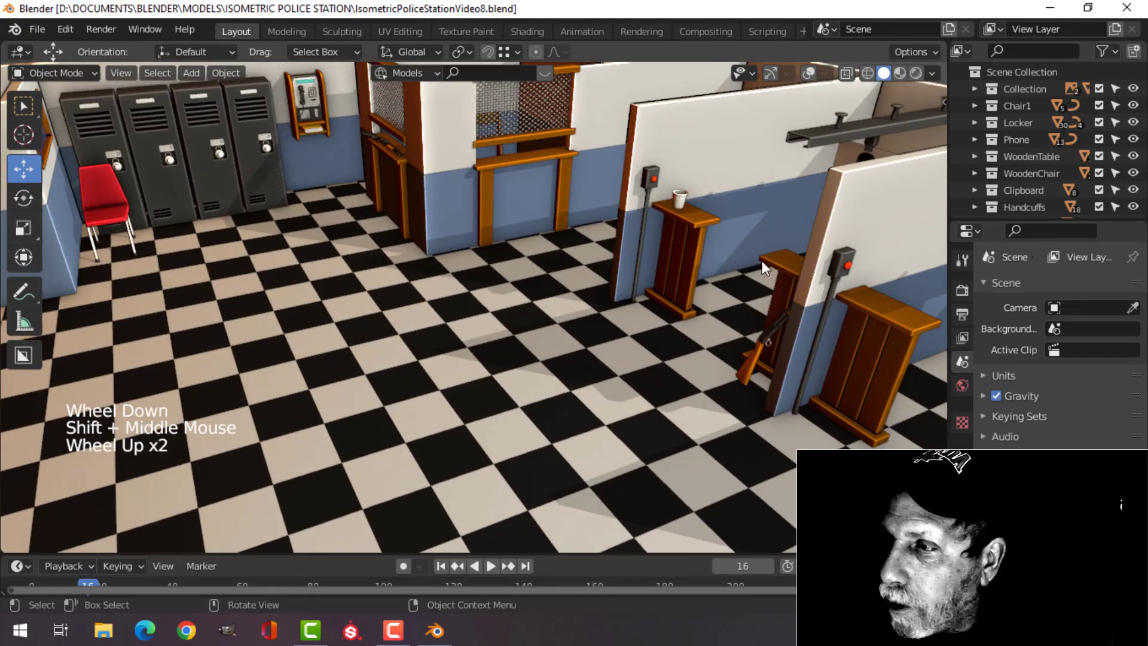
middle_click_drag(761, 262, 907, 106, "shift")
Step: Switch viewport lighting from MatCap to Studio and back to MatCap
left_click(932, 73)
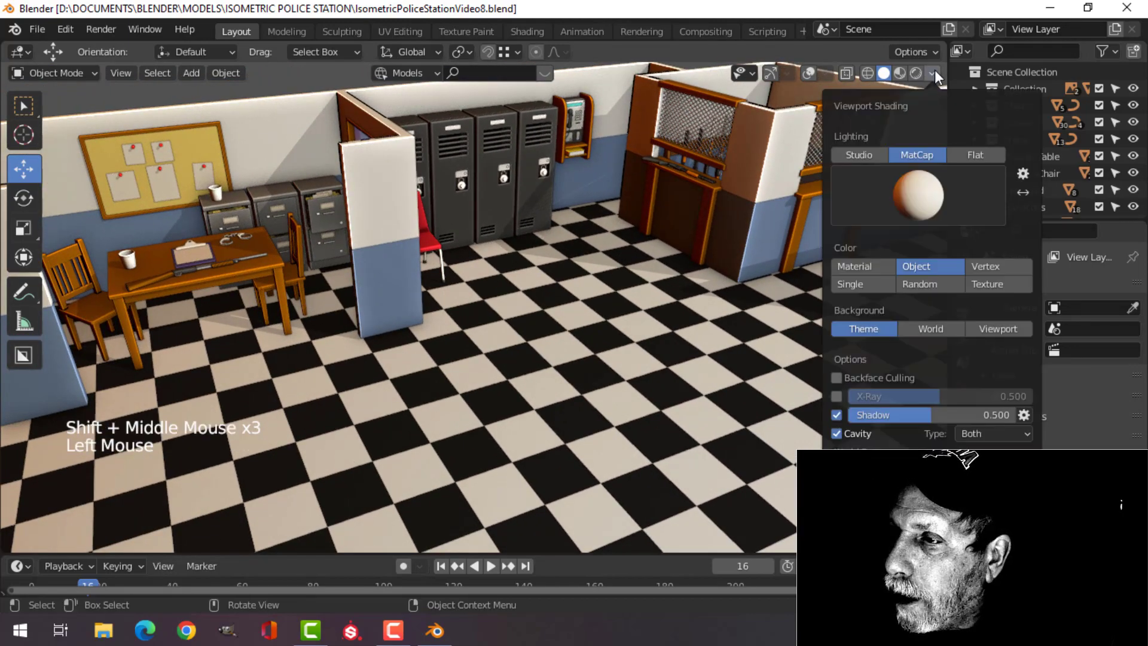
left_click(849, 150)
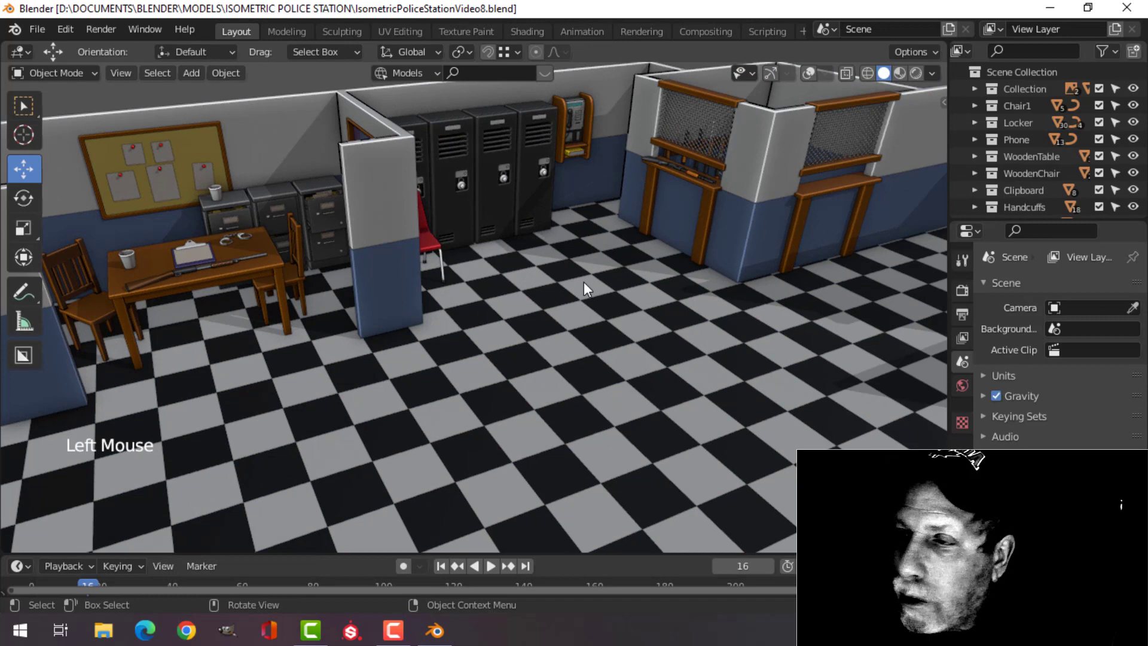
left_click(932, 72)
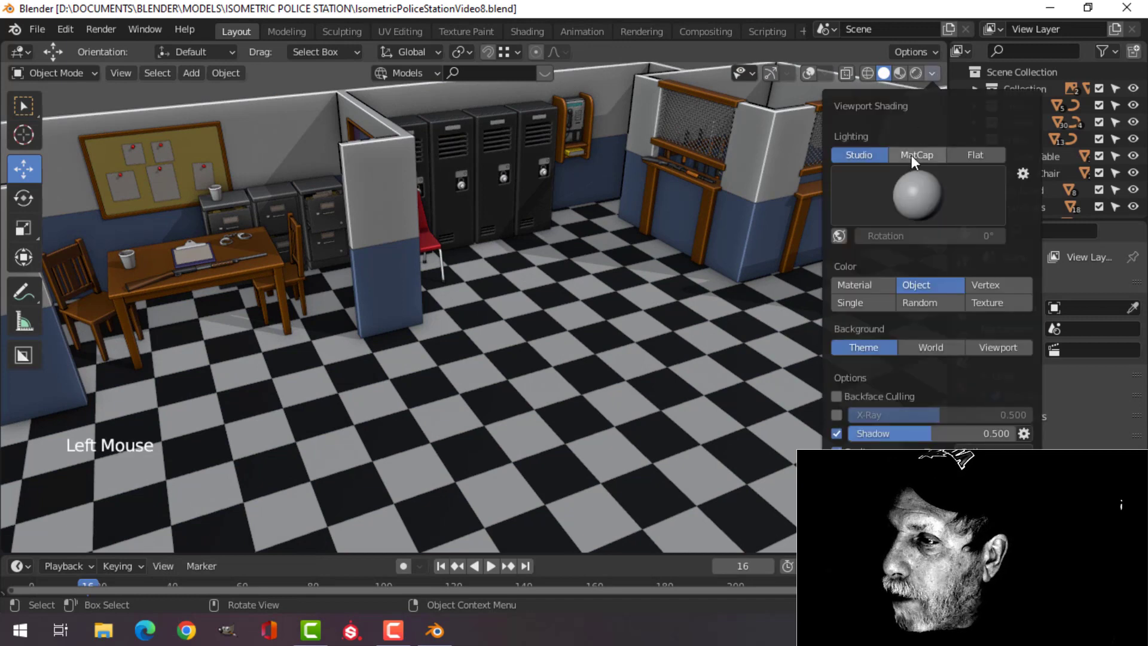
left_click(912, 159)
Step: Apply the grey MatCap from the gallery, then replace it with the white MatCap
left_click(933, 73)
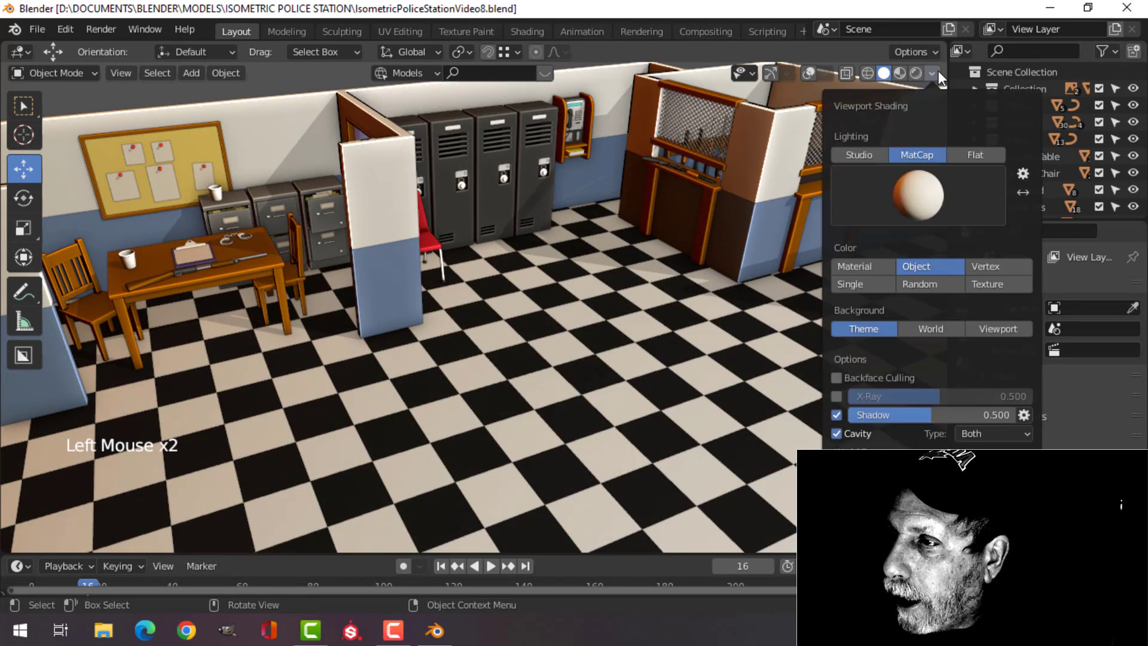
left_click(926, 191)
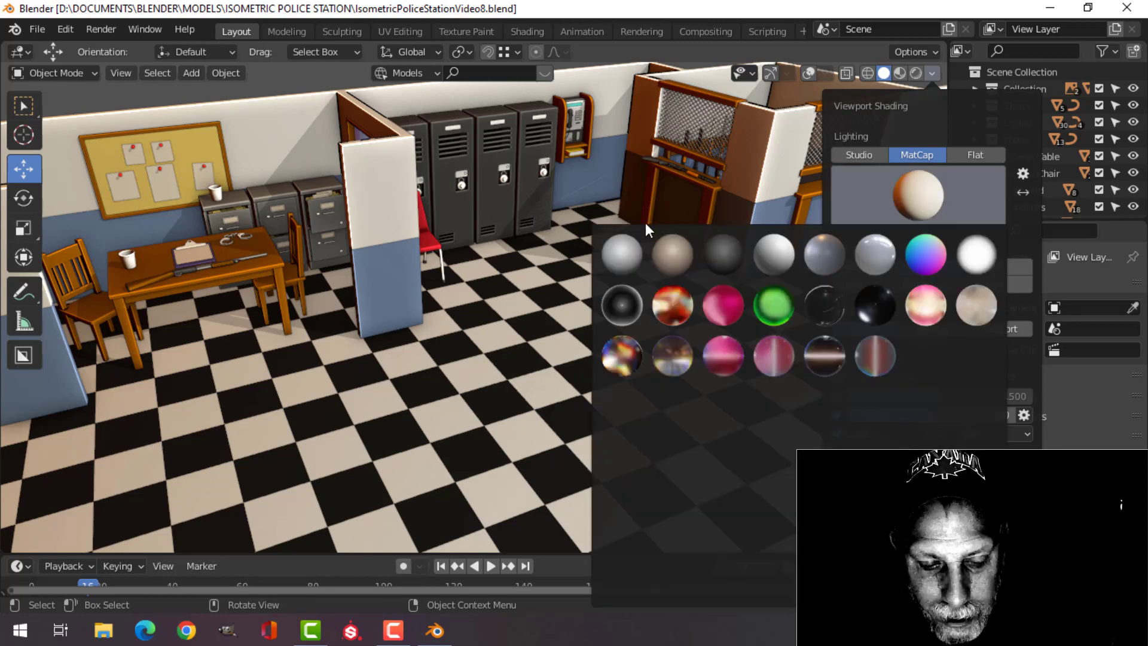
left_click(932, 73)
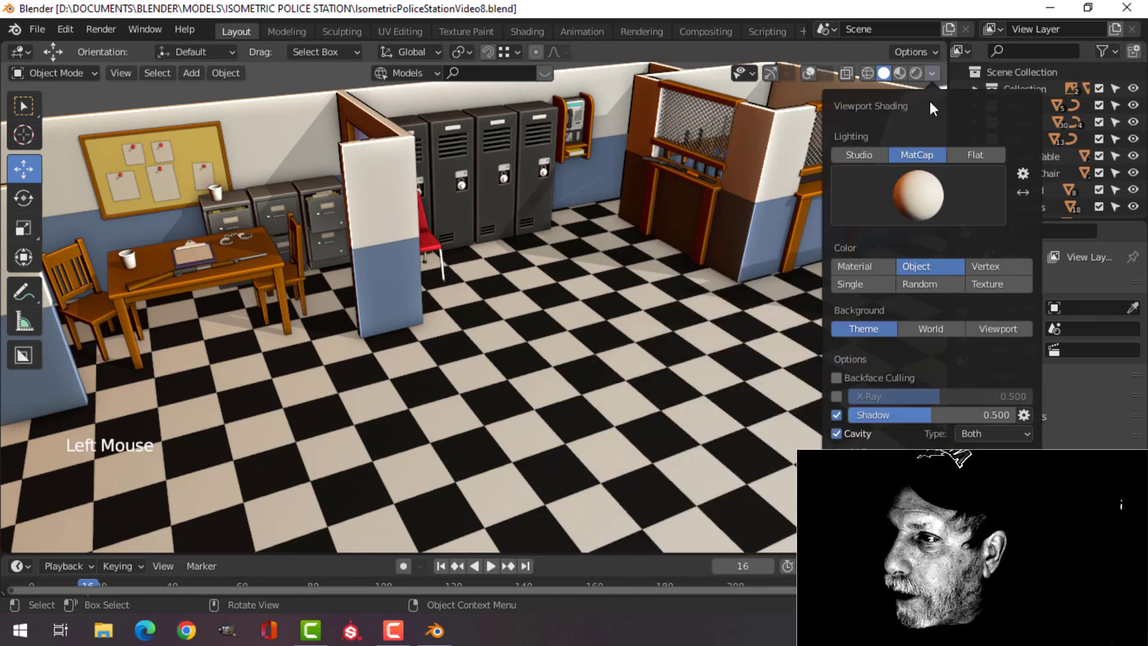
left_click(920, 189)
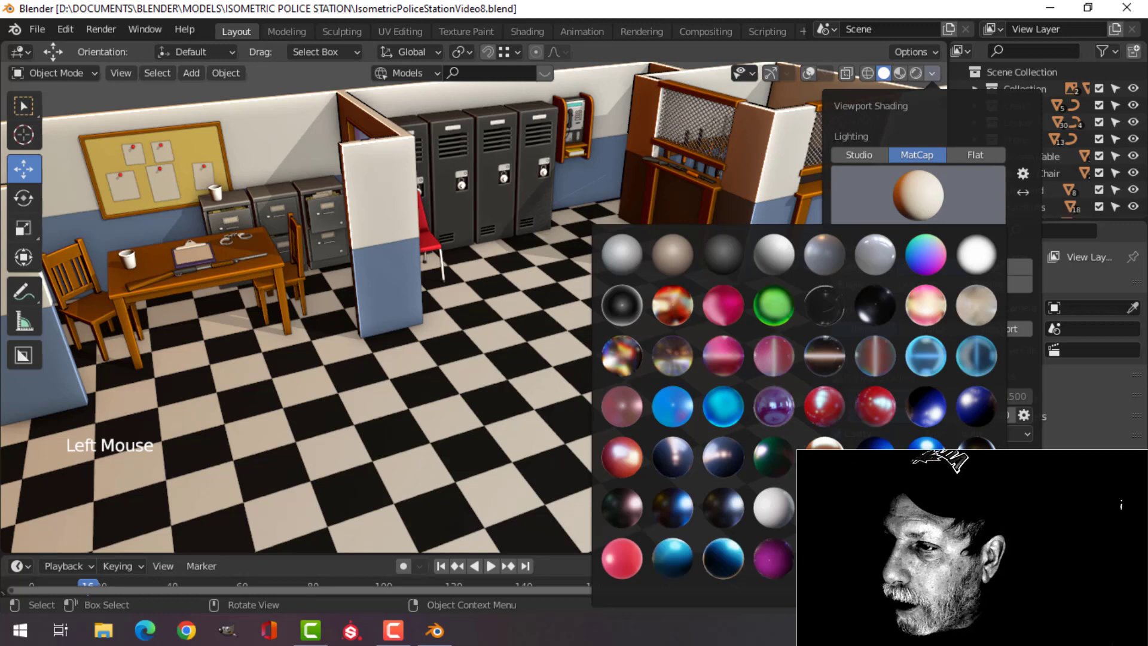
left_click(770, 264)
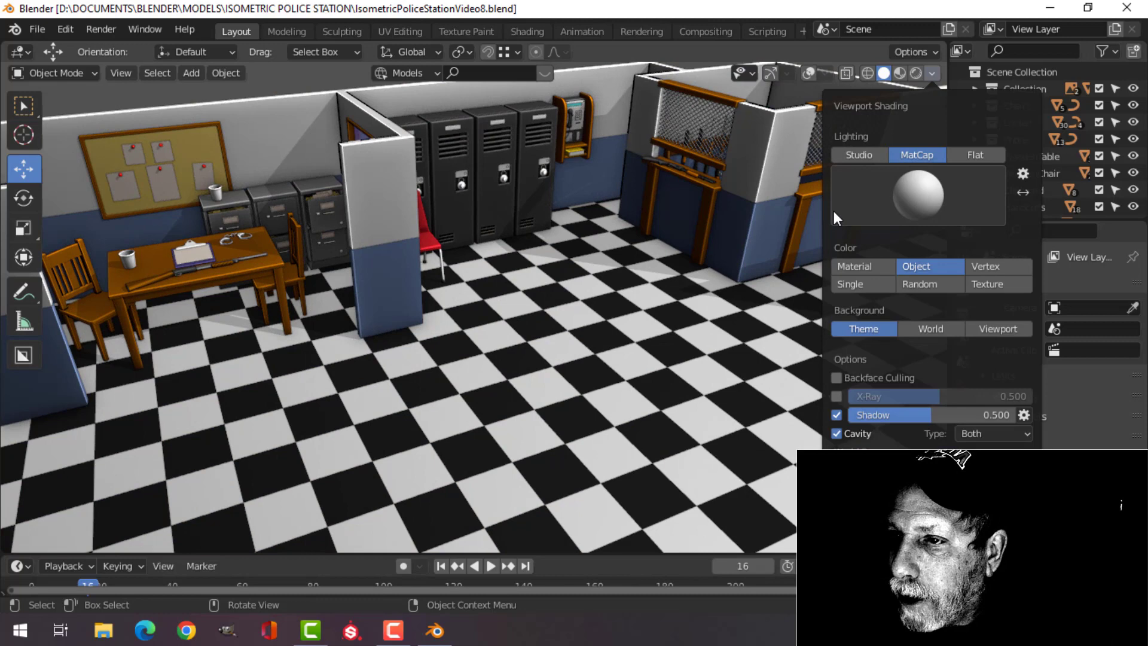
left_click(900, 195)
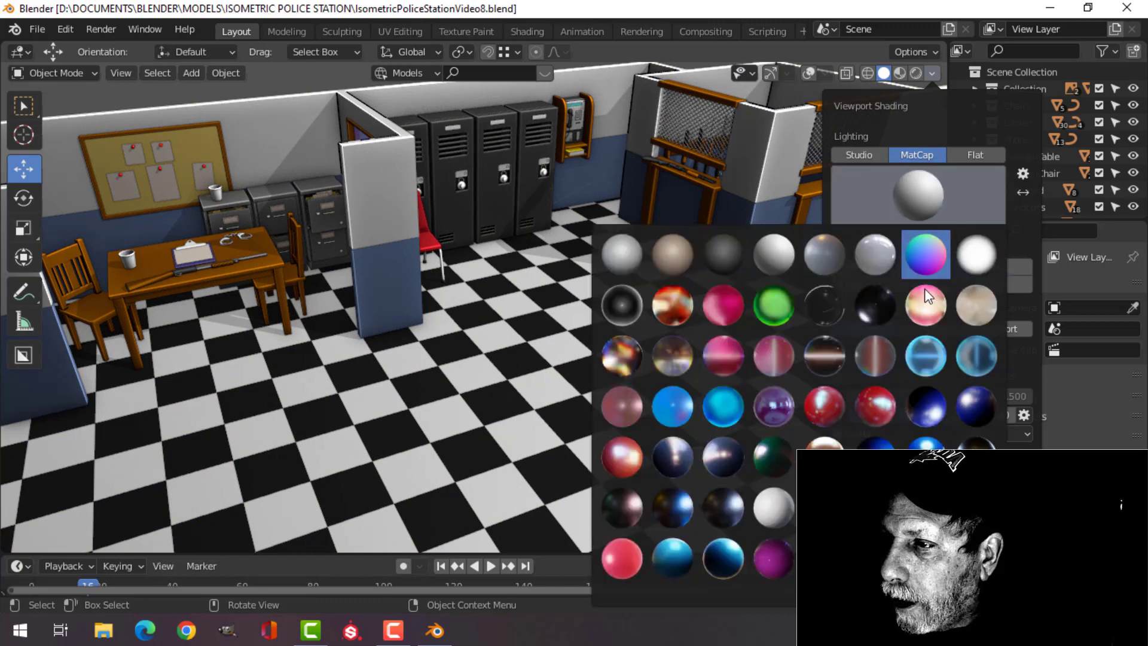
left_click(978, 261)
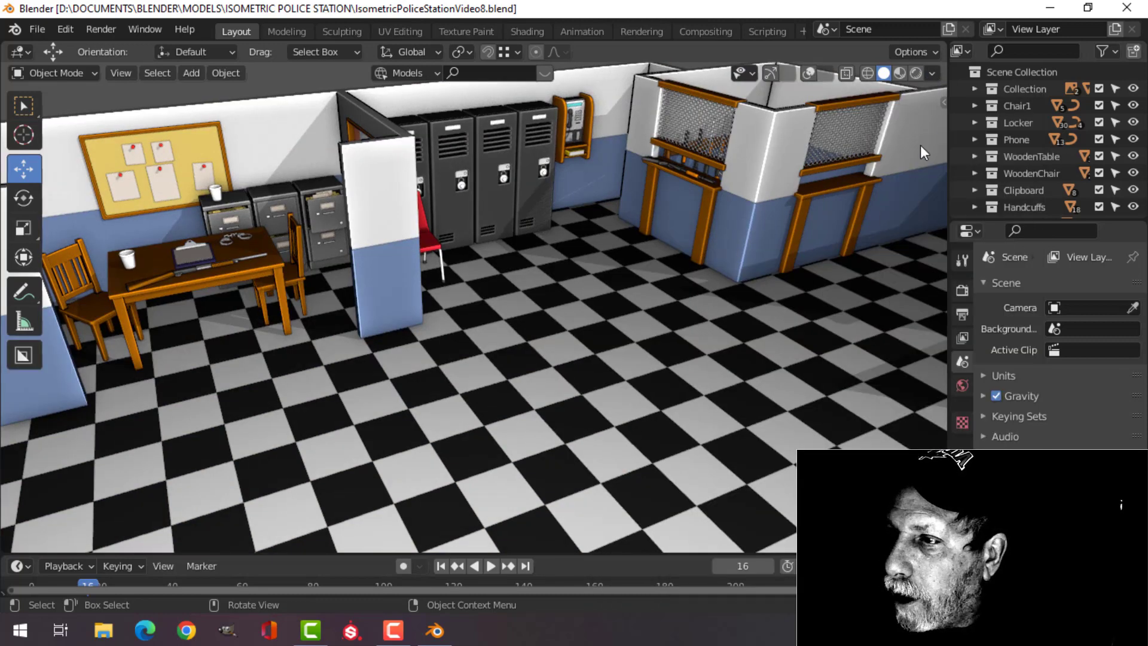
left_click(932, 73)
left_click(922, 198)
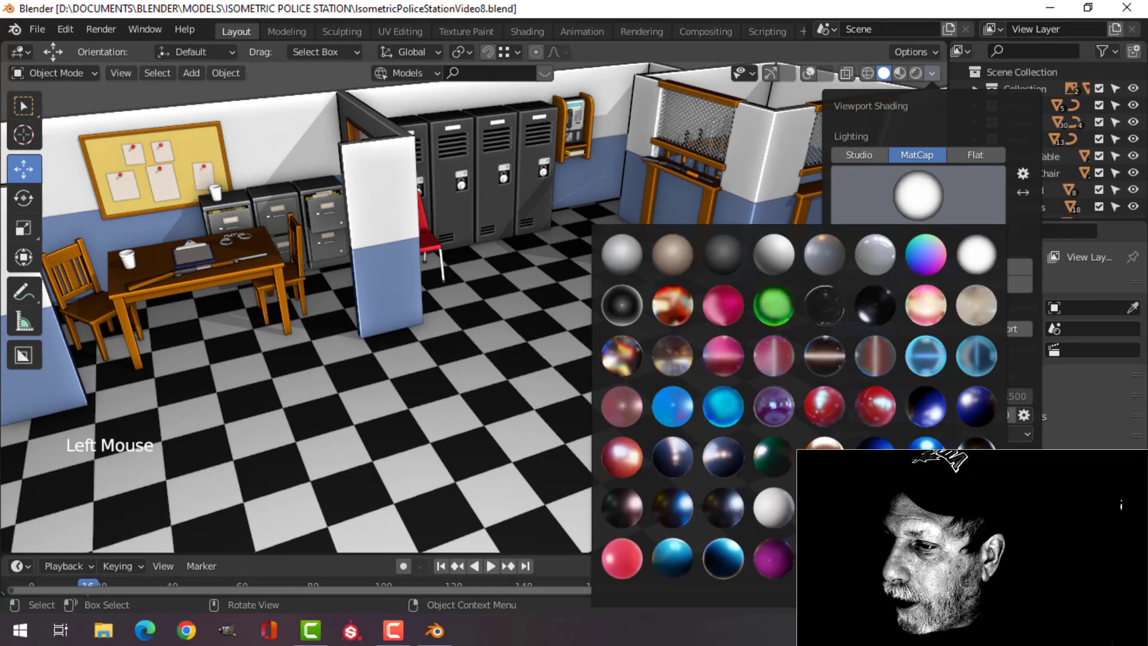
Step: Apply the grey-white MatCap and look around the desk and the floor's underside
left_click(778, 511)
scroll(496, 361, "up", 2)
middle_click_drag(497, 362, 613, 327, "shift")
scroll(626, 341, "up", 1)
scroll(626, 341, "down", 1)
scroll(611, 341, "down", 1)
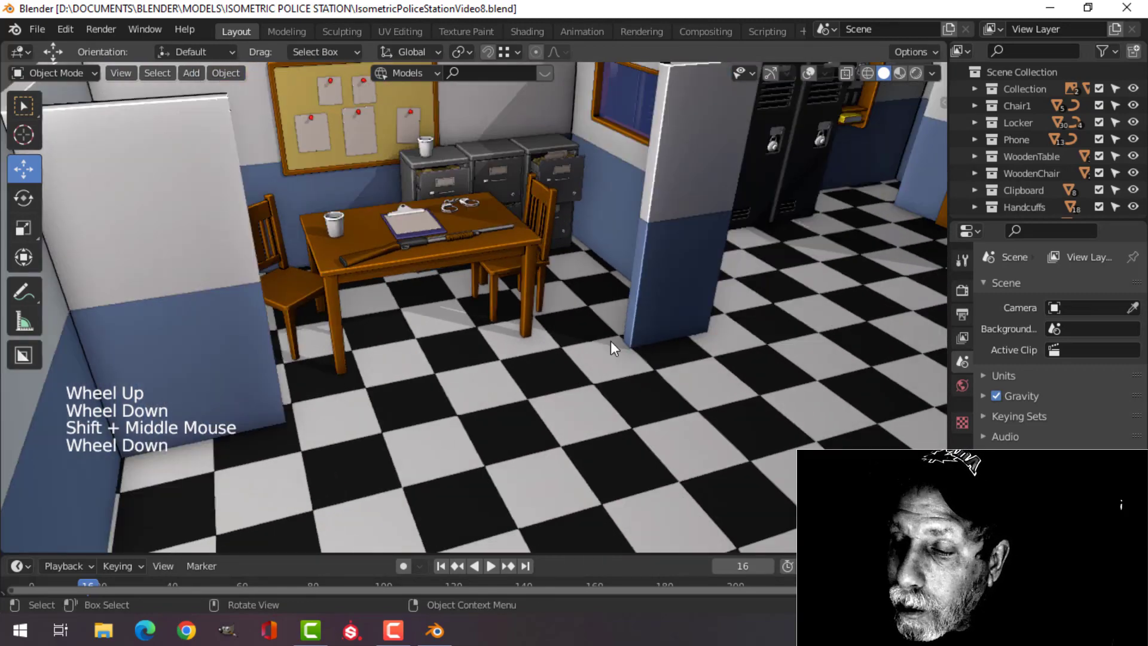
scroll(612, 341, "down", 1)
middle_click_drag(632, 368, 595, 342)
scroll(615, 348, "down", 1)
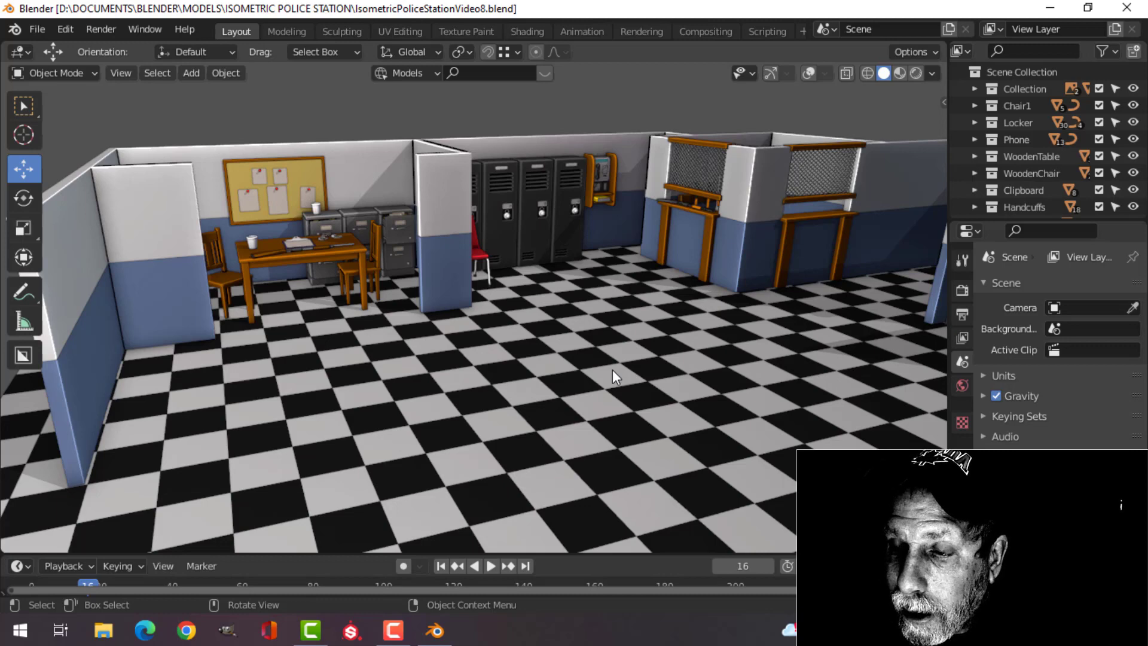
Step: Pan and orbit across the desk, cabinets, lockers and cell window
scroll(613, 370, "up", 2)
mouse_move(594, 322)
middle_mouse_down("shift")
mouse_move(570, 309)
mouse_move(613, 321)
middle_mouse_up("shift")
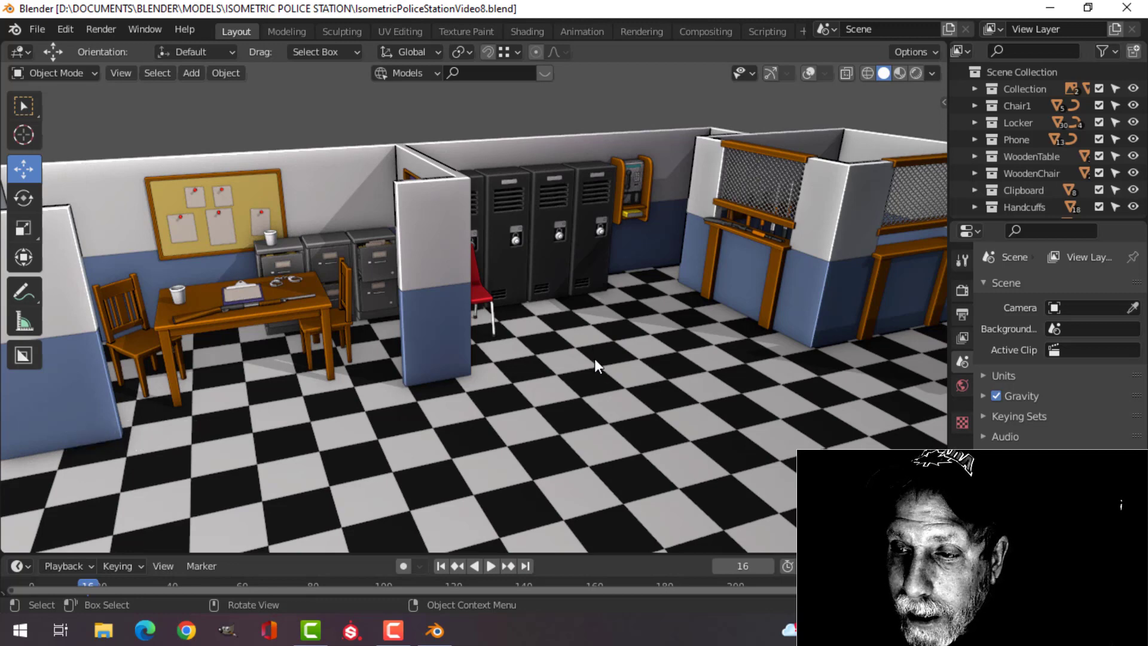
scroll(595, 357, "up", 2)
middle_click_drag(549, 352, 627, 357, "shift")
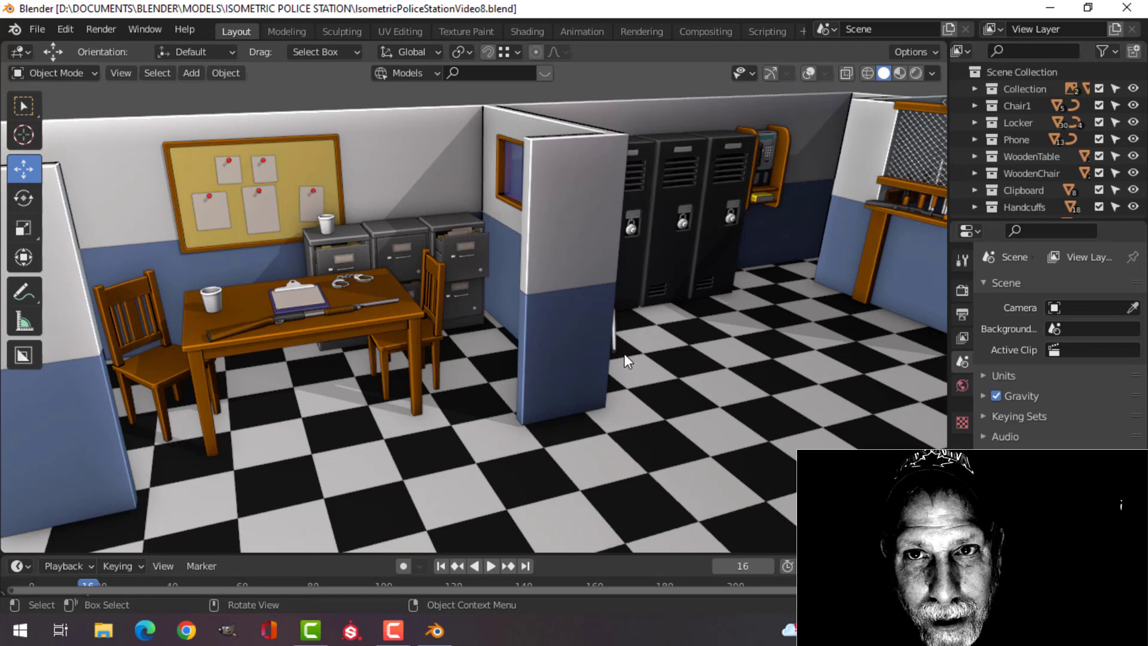
scroll(625, 354, "down", 3)
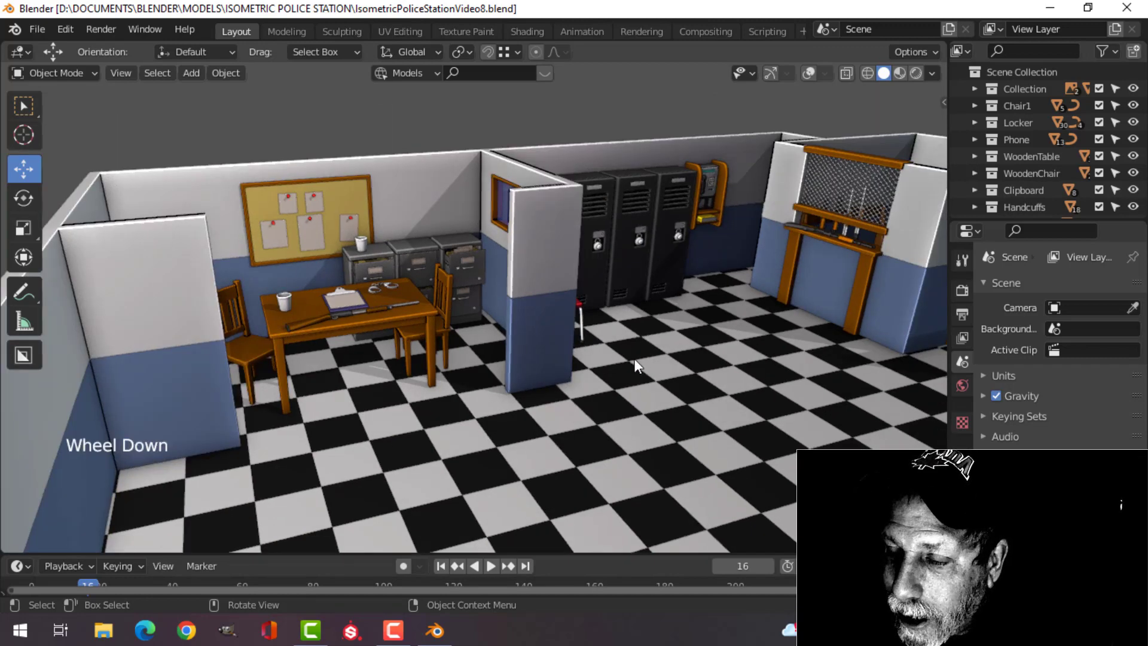
middle_click_drag(635, 357, 610, 333, "shift")
scroll(621, 335, "up", 2)
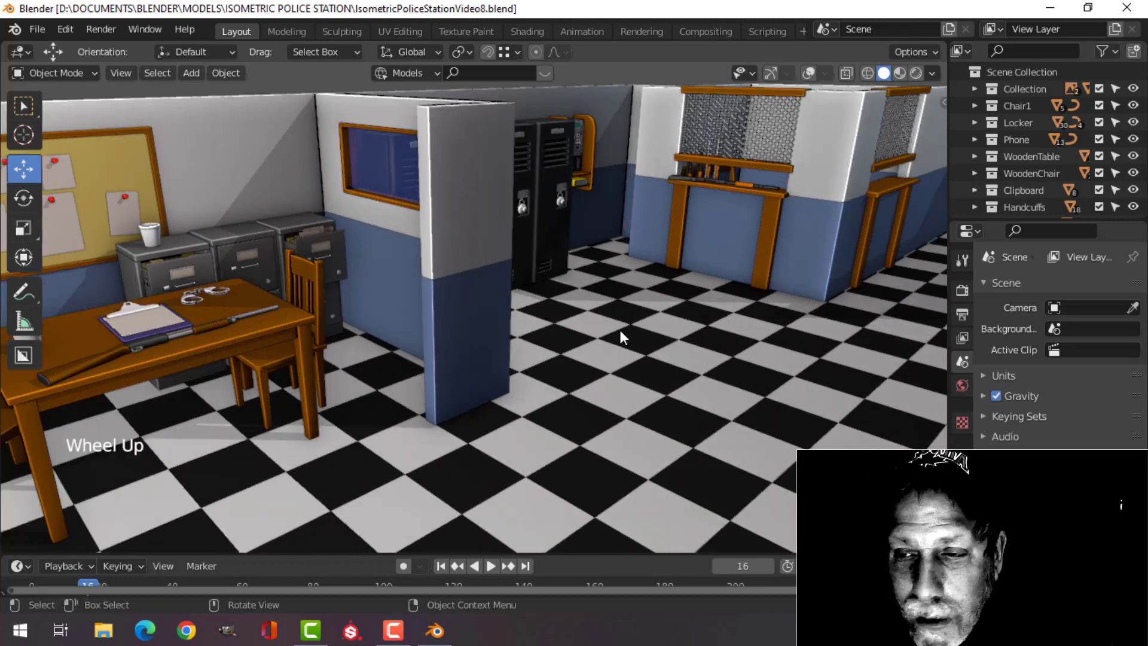
middle_click_drag(602, 325, 649, 321, "shift")
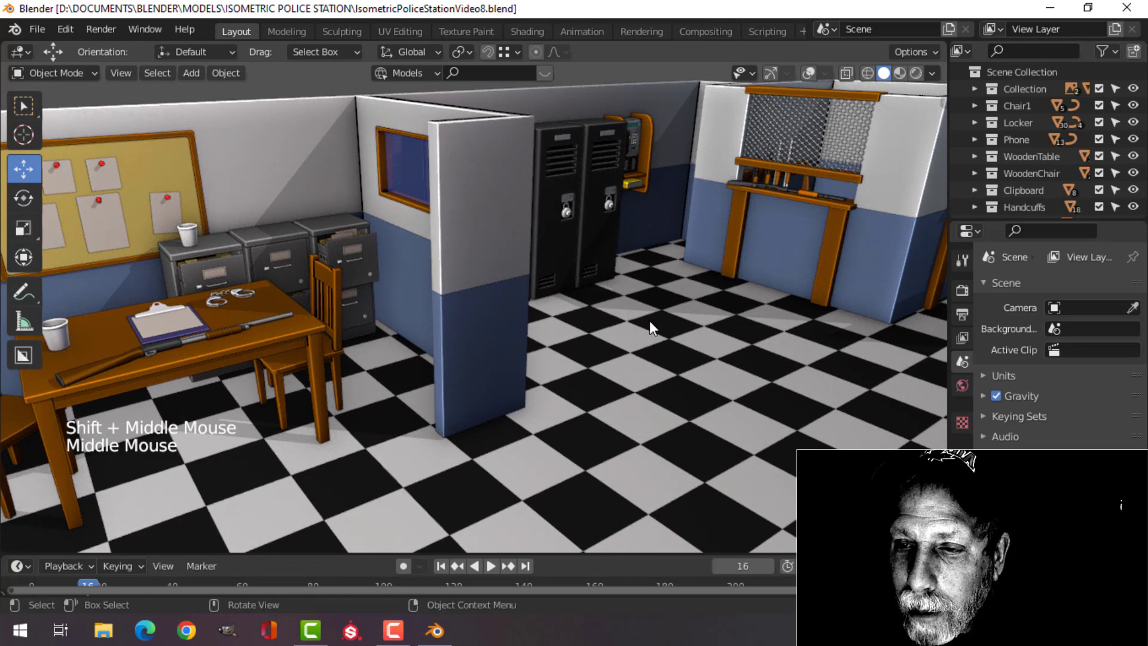